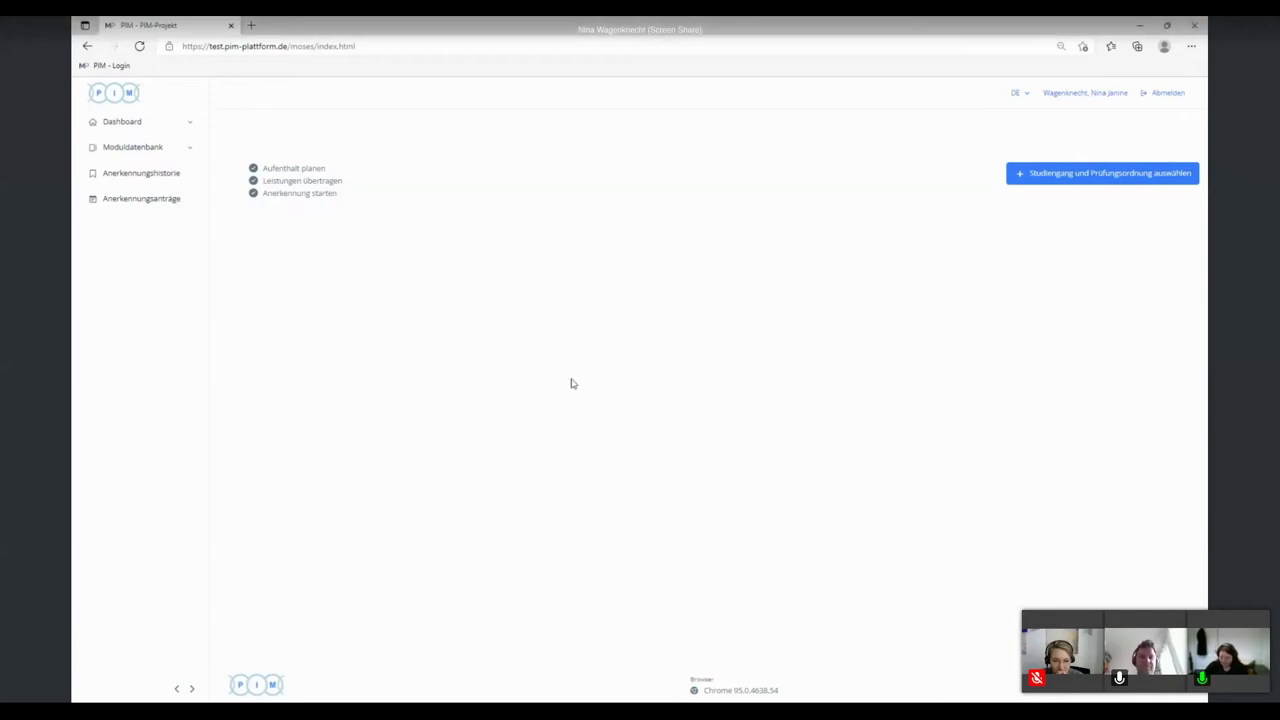
Enlarge the page, check the preselected university, degree programme and examination regulations for the application, and close the selection without saving.
{"action": "key", "text": "ctrl+plus"}
{"action": "key", "text": "ctrl+plus"}
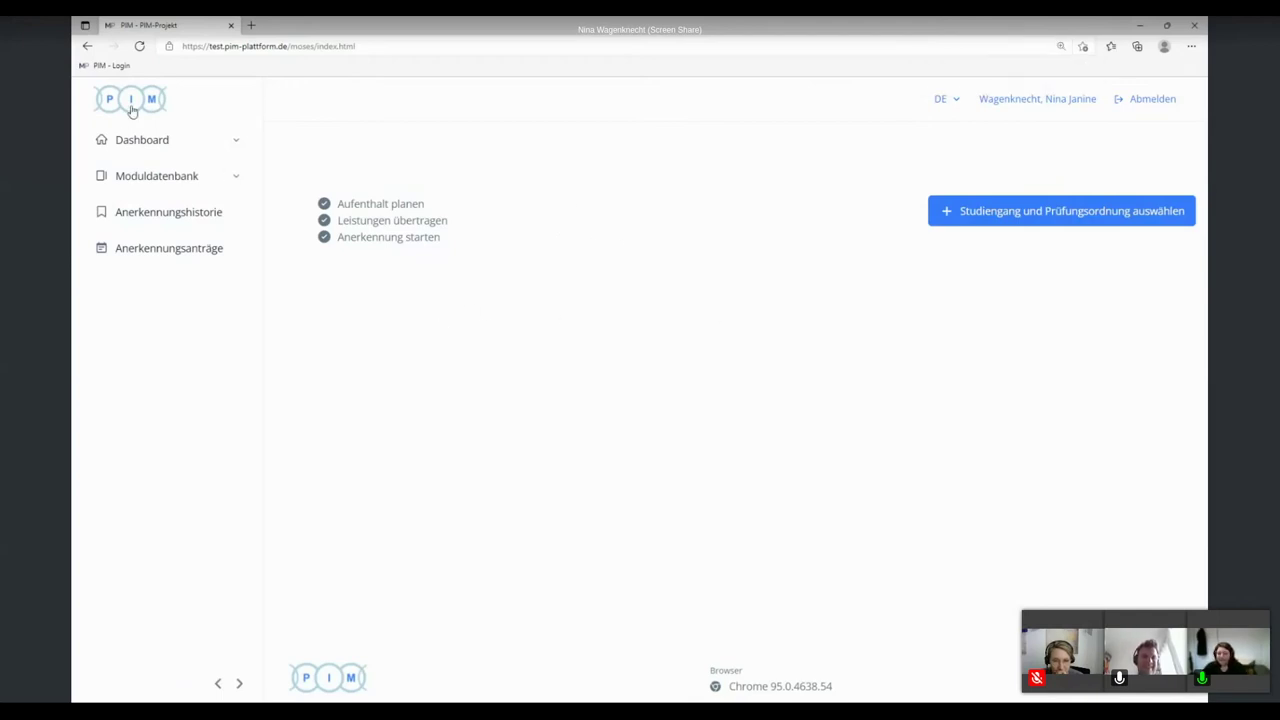
{"action": "left_click", "coordinate": [164, 112]}
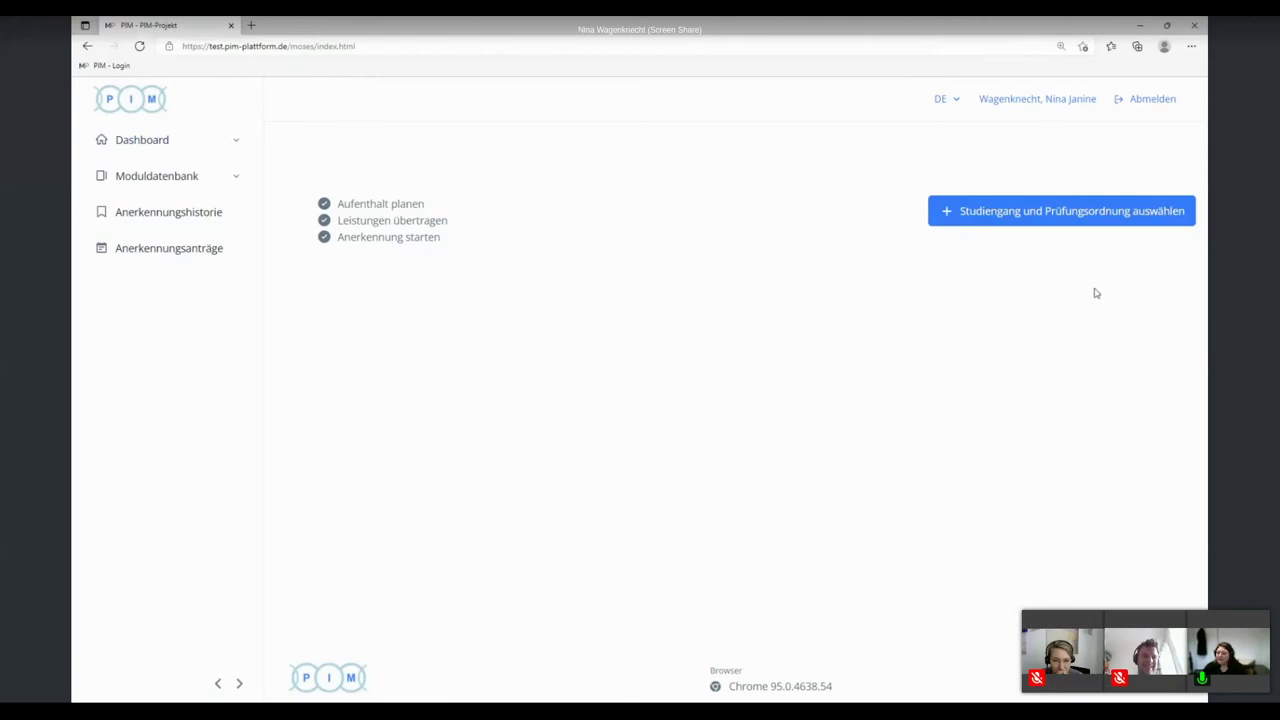
{"action": "left_click", "coordinate": [1017, 219]}
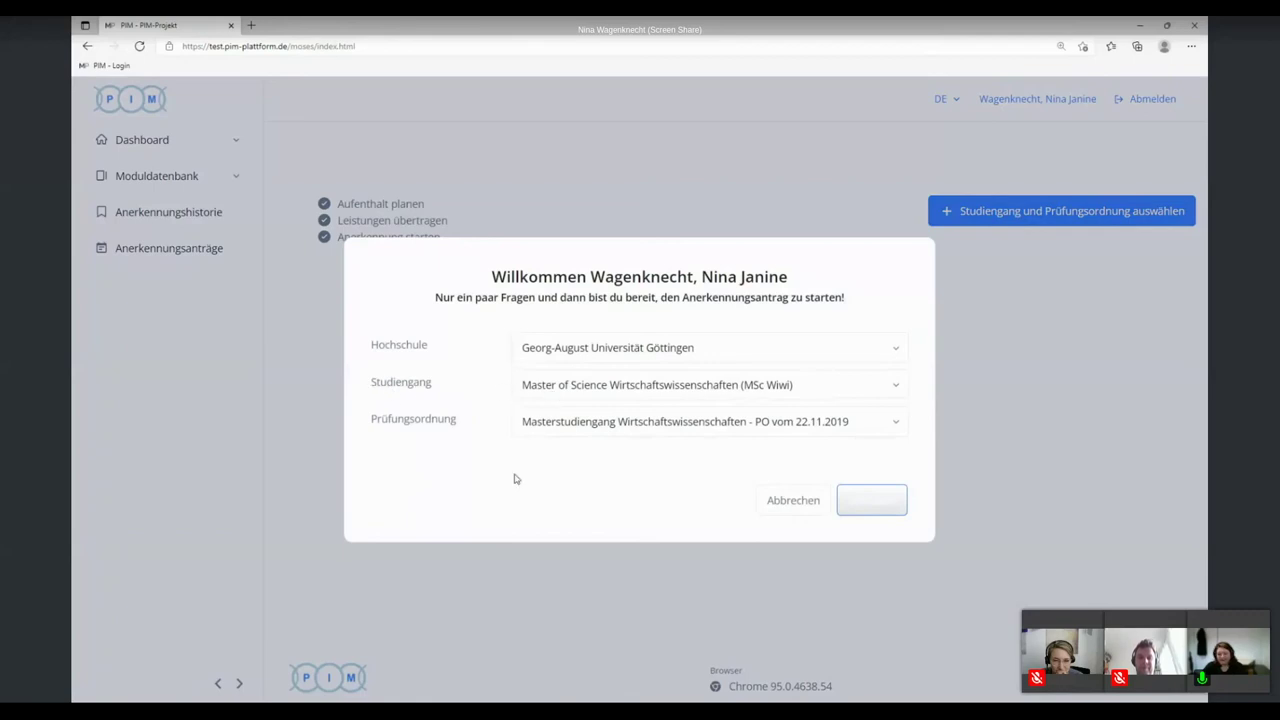
{"action": "left_click", "coordinate": [783, 505]}
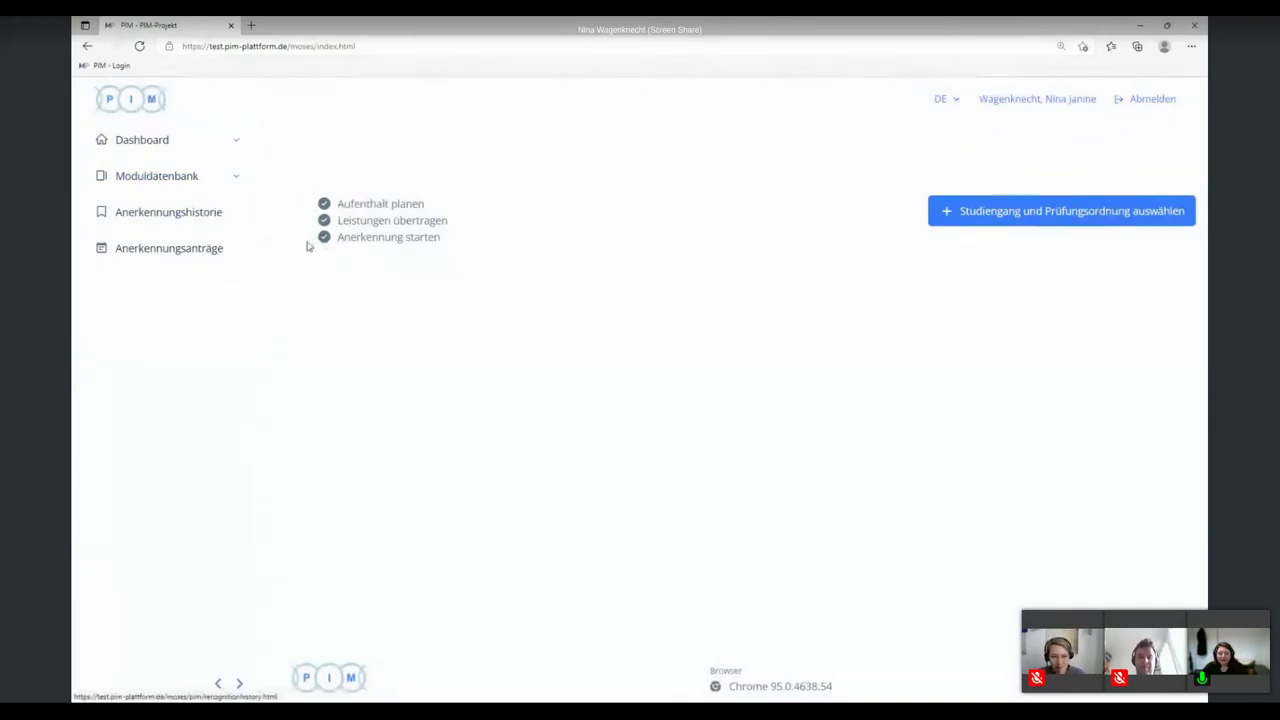
Search the recognition history for previous module recognitions from the external university Blå Lärosätet in Sweden.
{"action": "left_click", "coordinate": [138, 221]}
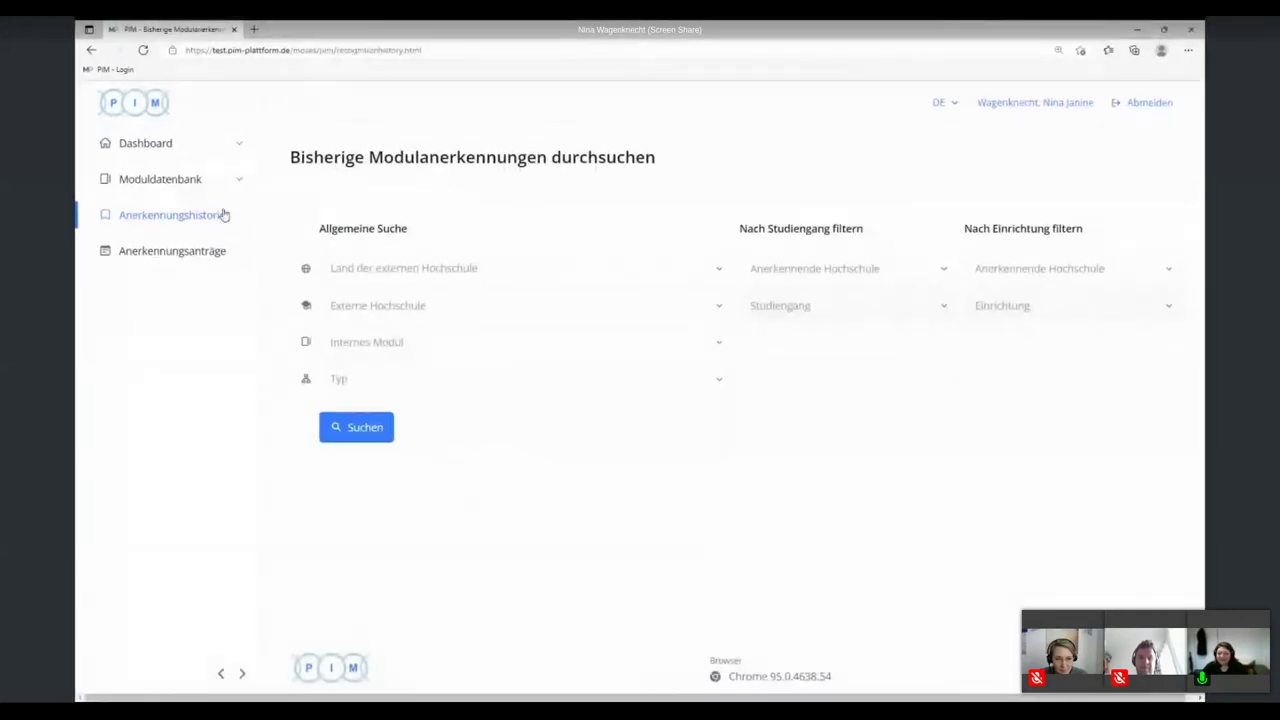
{"action": "left_click", "coordinate": [350, 310]}
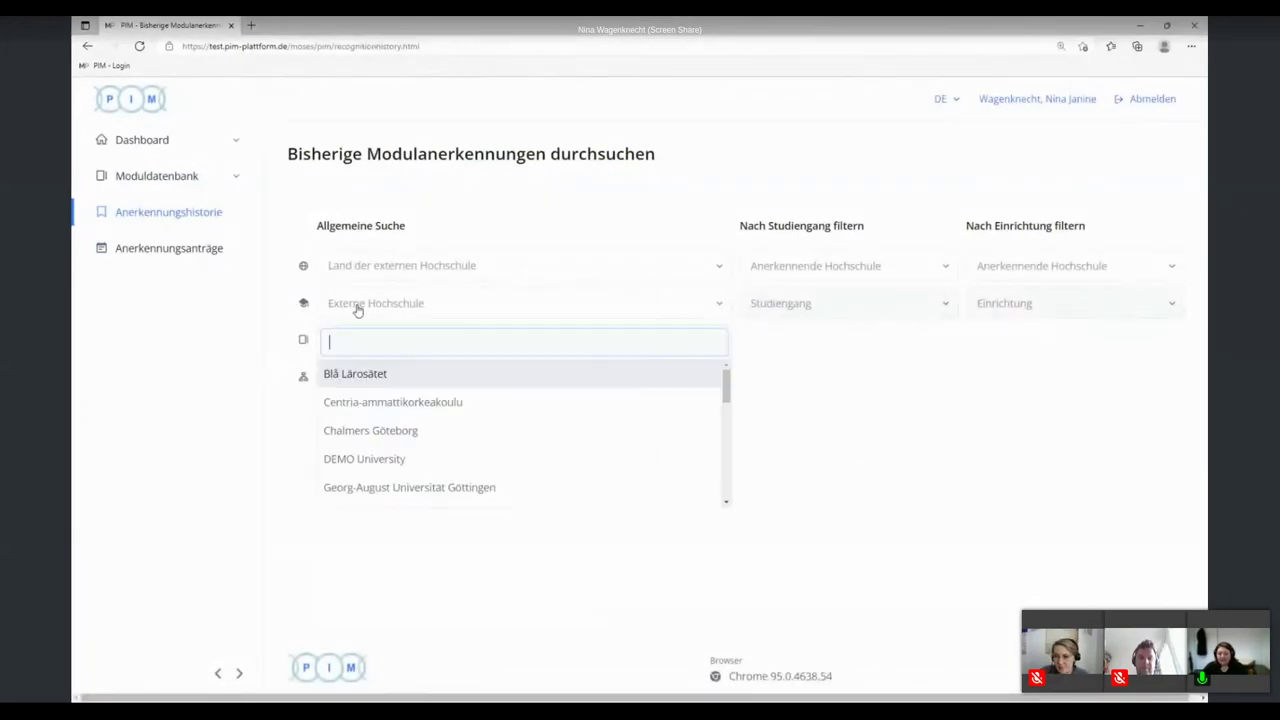
{"action": "left_click", "coordinate": [355, 375]}
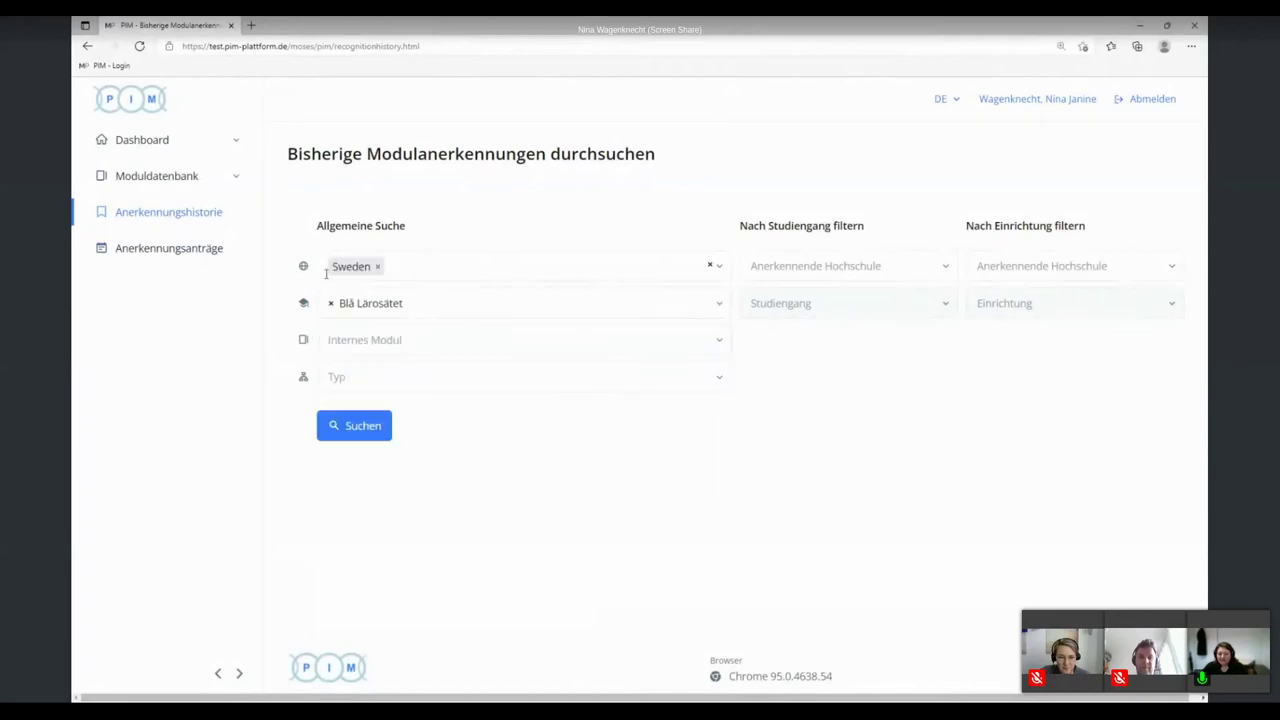
{"action": "left_click", "coordinate": [359, 430]}
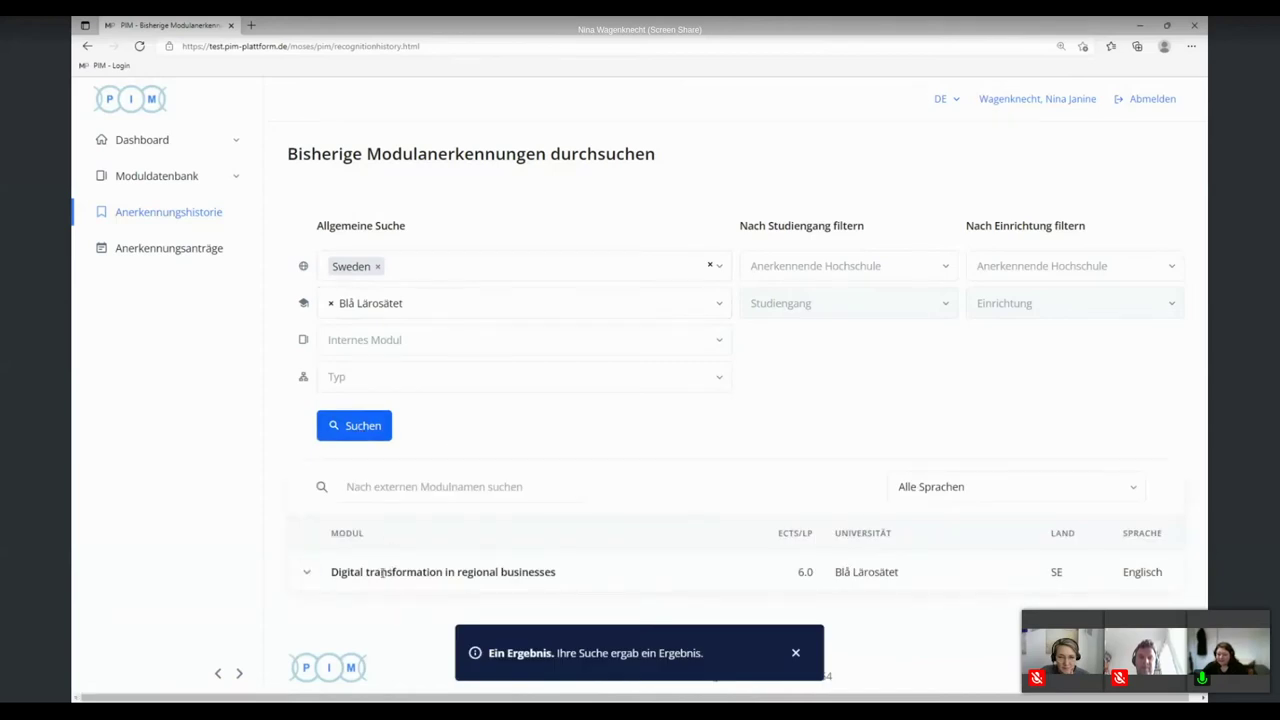
Examine the previous recognitions of the module Digital transformation in regional businesses, and collapse its details.
{"action": "left_click", "coordinate": [304, 577]}
{"action": "scroll", "coordinate": [383, 563], "scroll_direction": "down", "scroll_amount": 2}
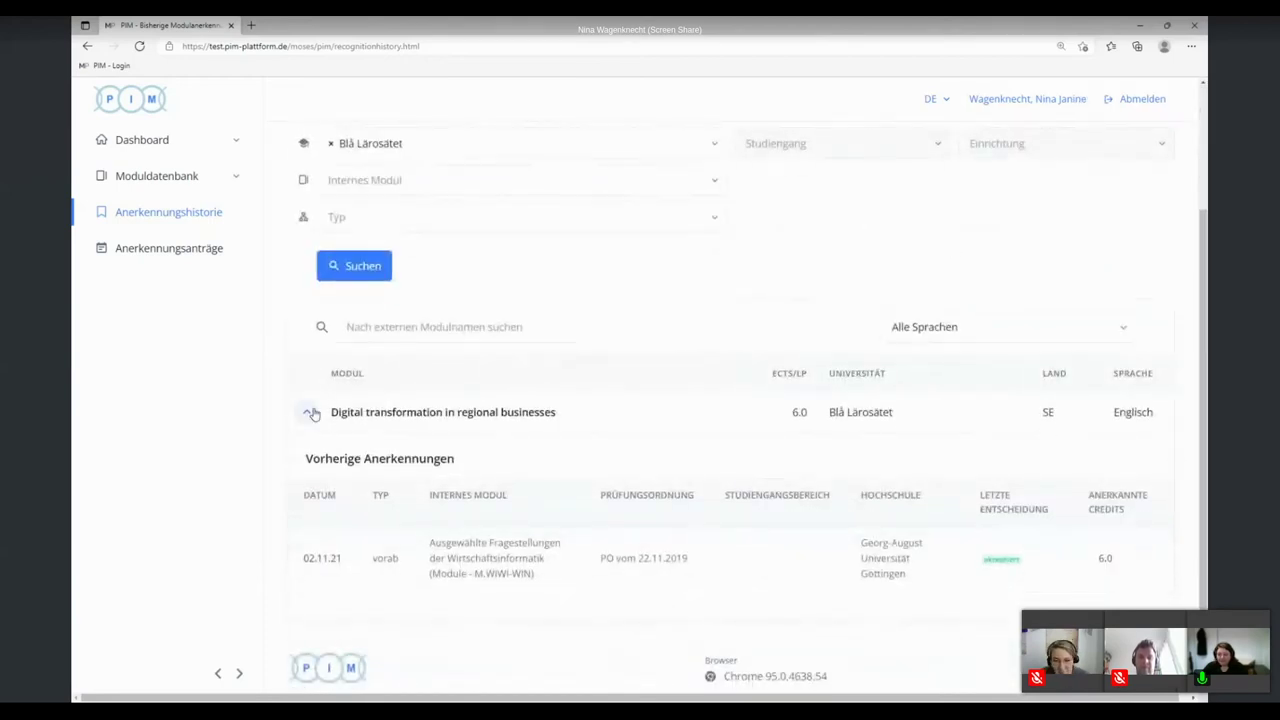
{"action": "scroll", "coordinate": [306, 411], "scroll_direction": "up", "scroll_amount": 2}
{"action": "scroll", "coordinate": [335, 540], "scroll_direction": "down", "scroll_amount": 2}
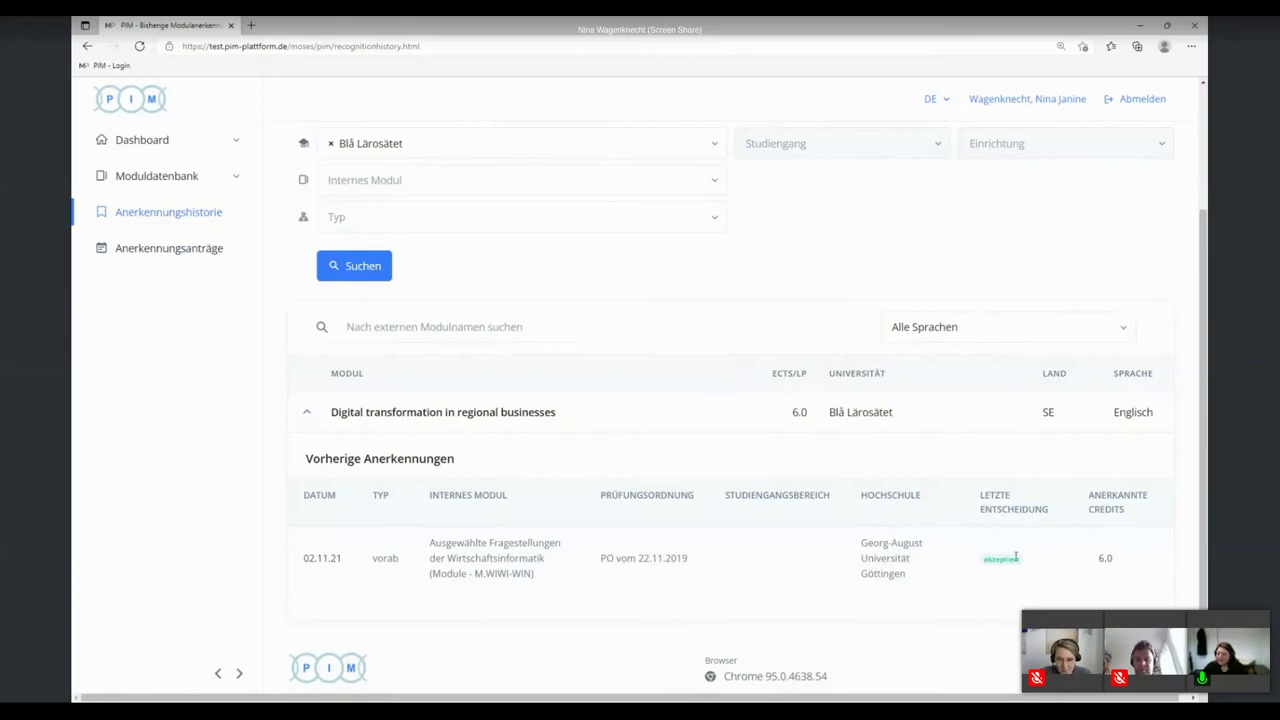
{"action": "left_click", "coordinate": [310, 416]}
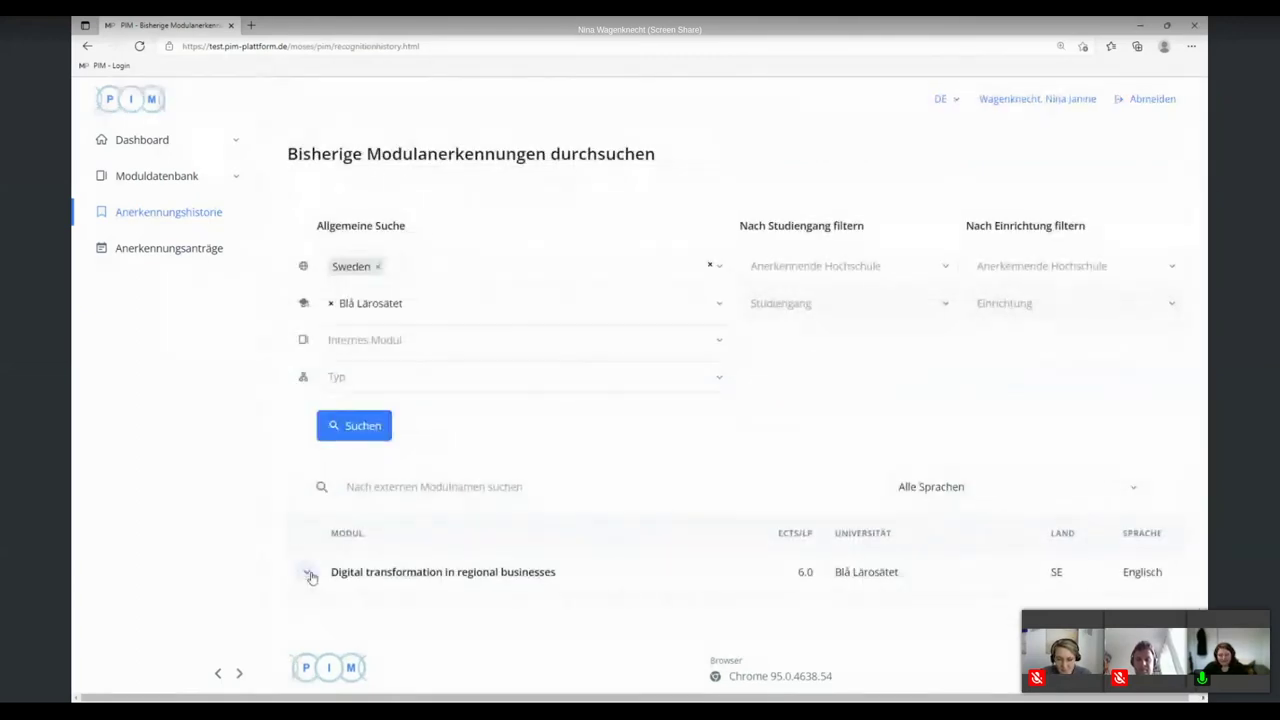
Start a new application for advance recognition with Sweden as country and Blå Lärosätet as external university, and continue to the mobility details.
{"action": "left_click", "coordinate": [178, 252]}
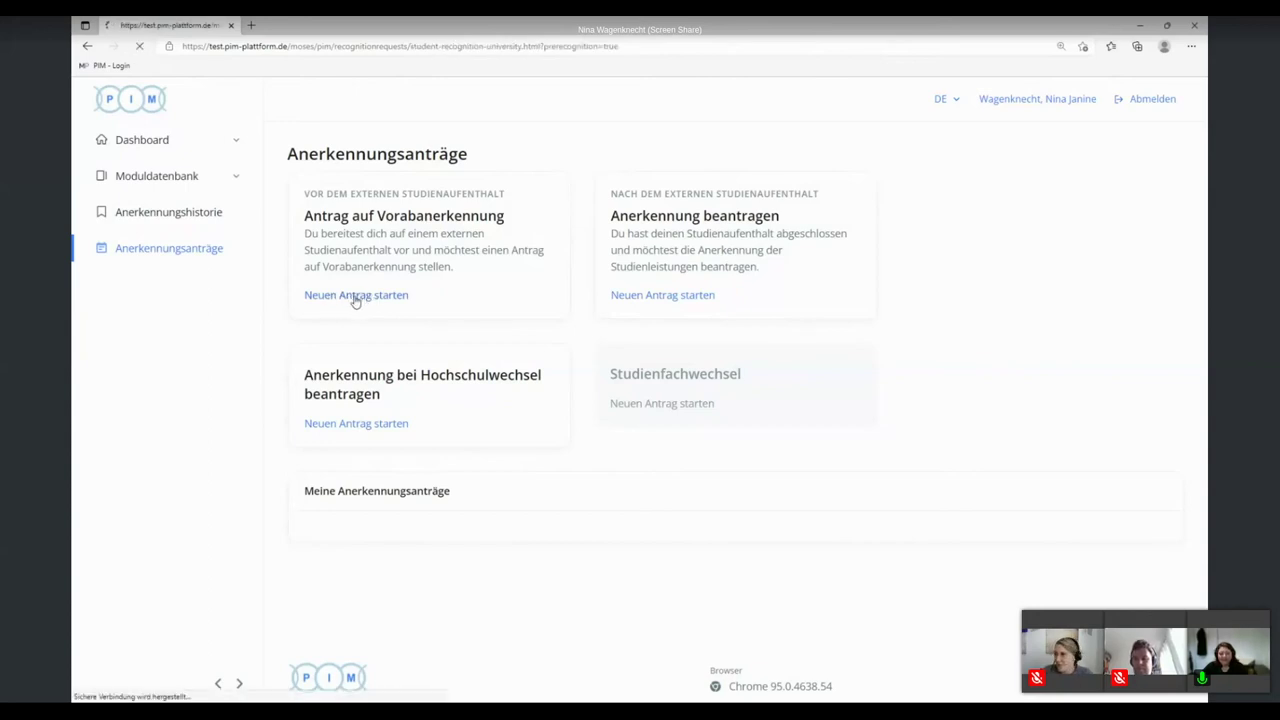
{"action": "left_click", "coordinate": [660, 240]}
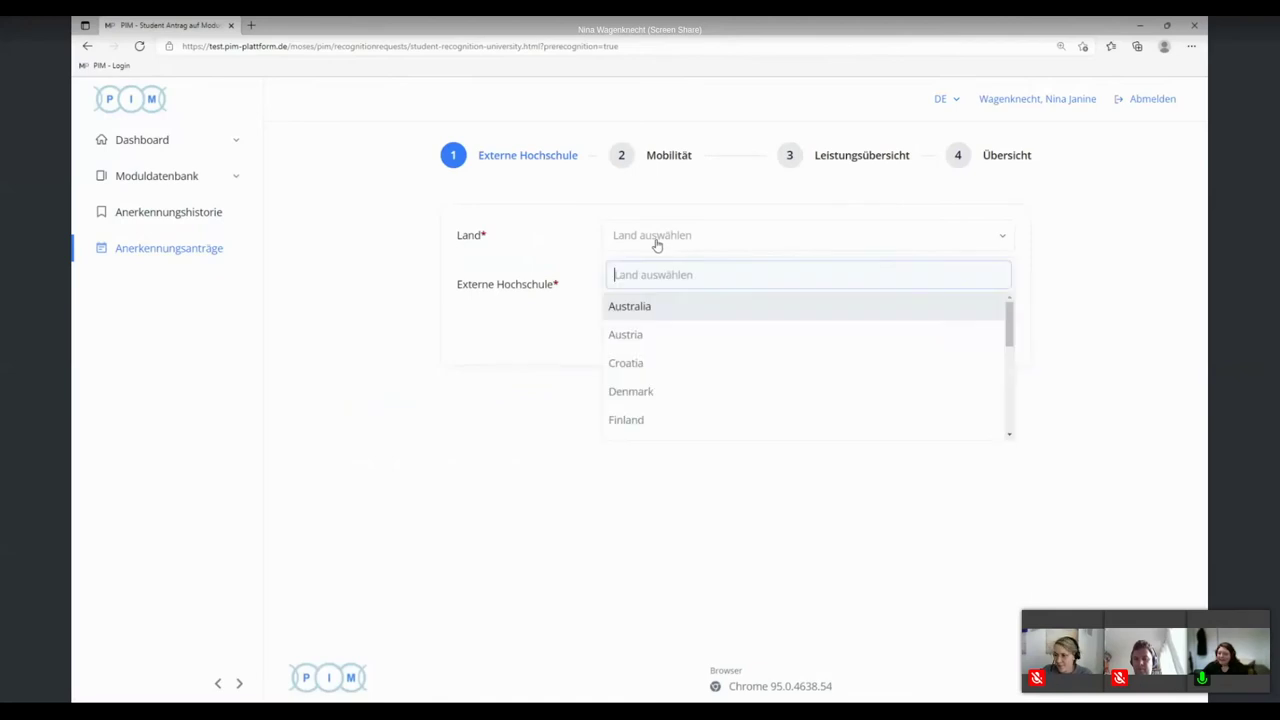
{"action": "scroll", "coordinate": [668, 330], "scroll_direction": "down", "scroll_amount": 5}
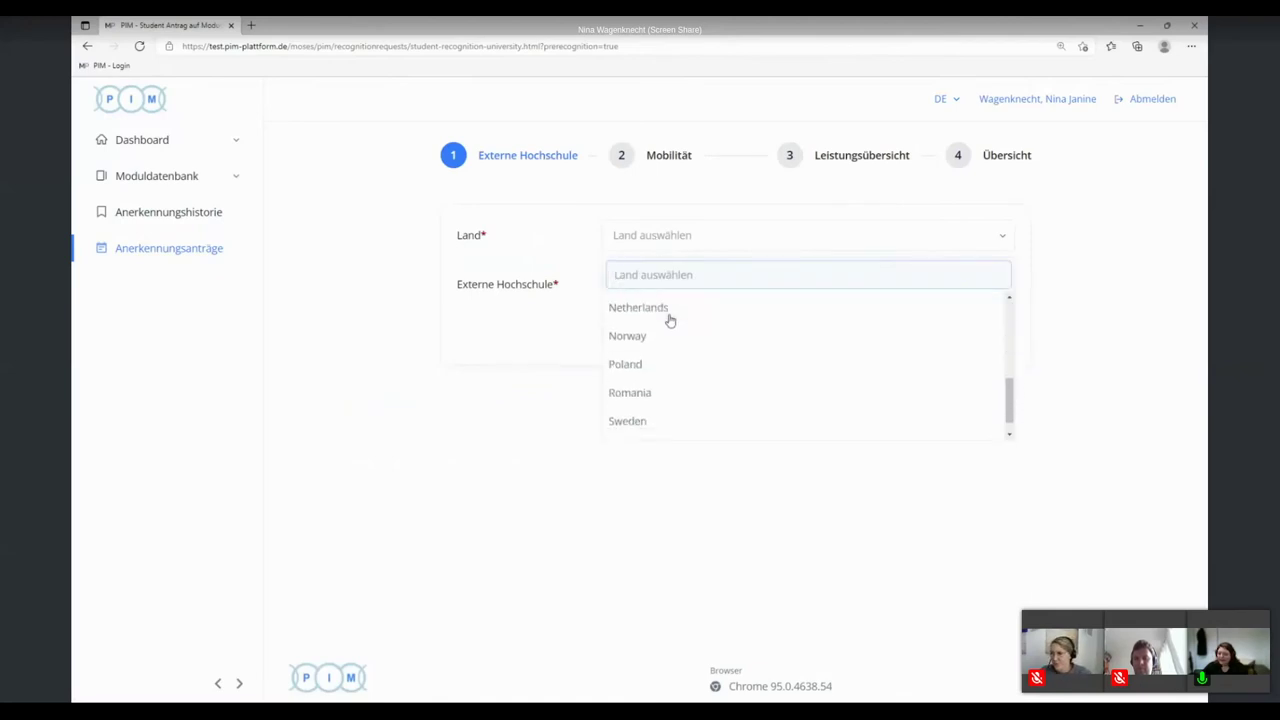
{"action": "left_click", "coordinate": [649, 396]}
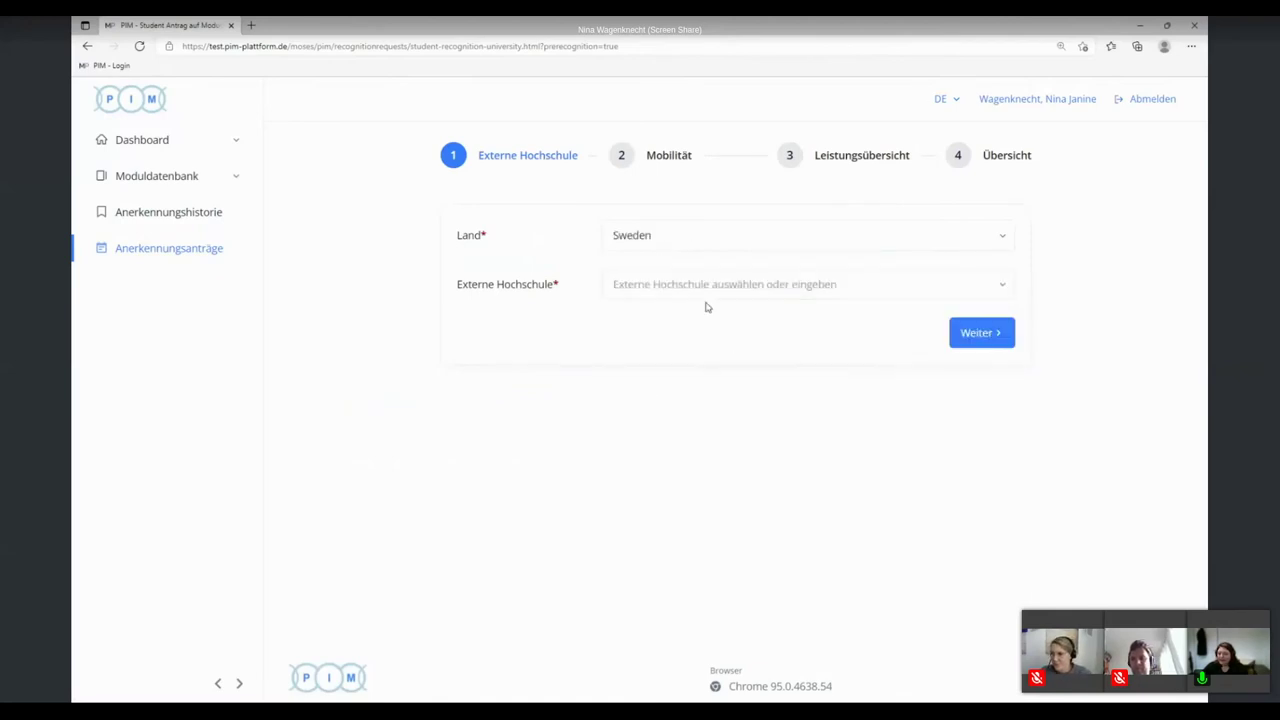
{"action": "left_click", "coordinate": [636, 287]}
{"action": "left_click", "coordinate": [655, 442]}
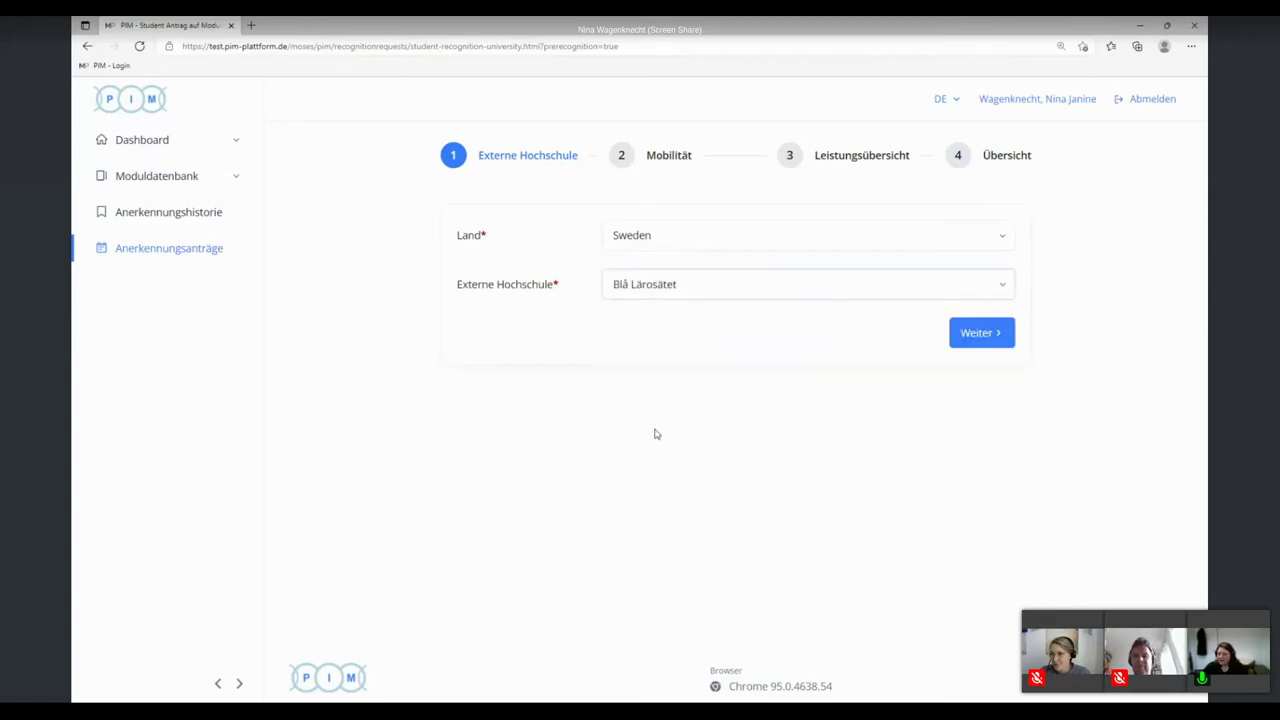
{"action": "left_click", "coordinate": [985, 340]}
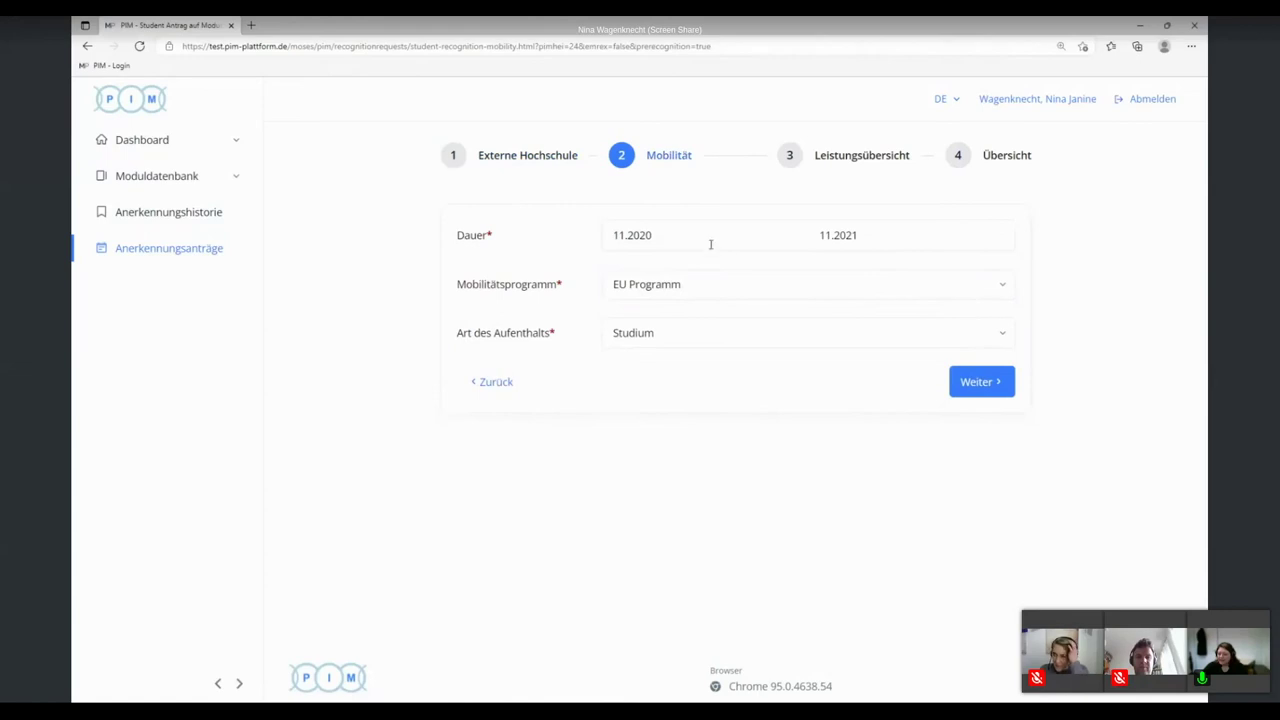
Set the mobility period from 01.2022 to 07.2022 and continue to the performance overview.
{"action": "left_click", "coordinate": [705, 240]}
{"action": "left_click", "coordinate": [801, 277]}
{"action": "left_click", "coordinate": [801, 277]}
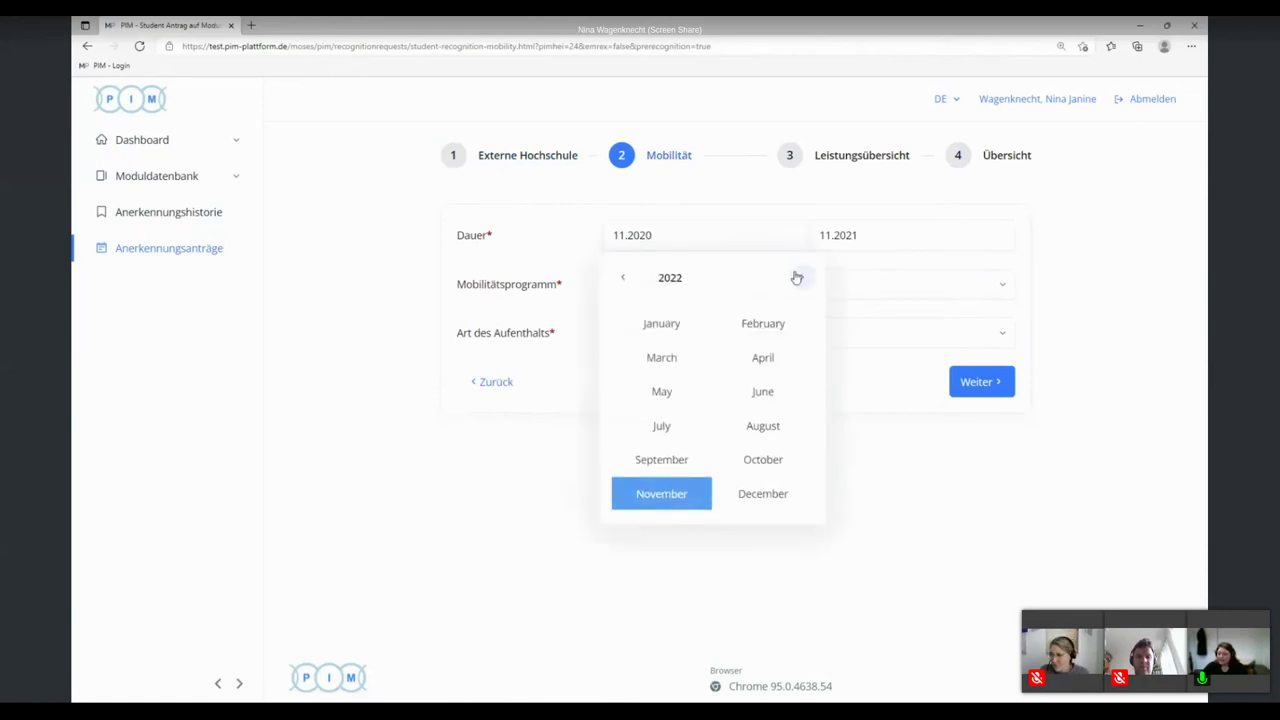
{"action": "left_click", "coordinate": [664, 323]}
{"action": "left_click", "coordinate": [906, 234]}
{"action": "left_click", "coordinate": [1005, 277]}
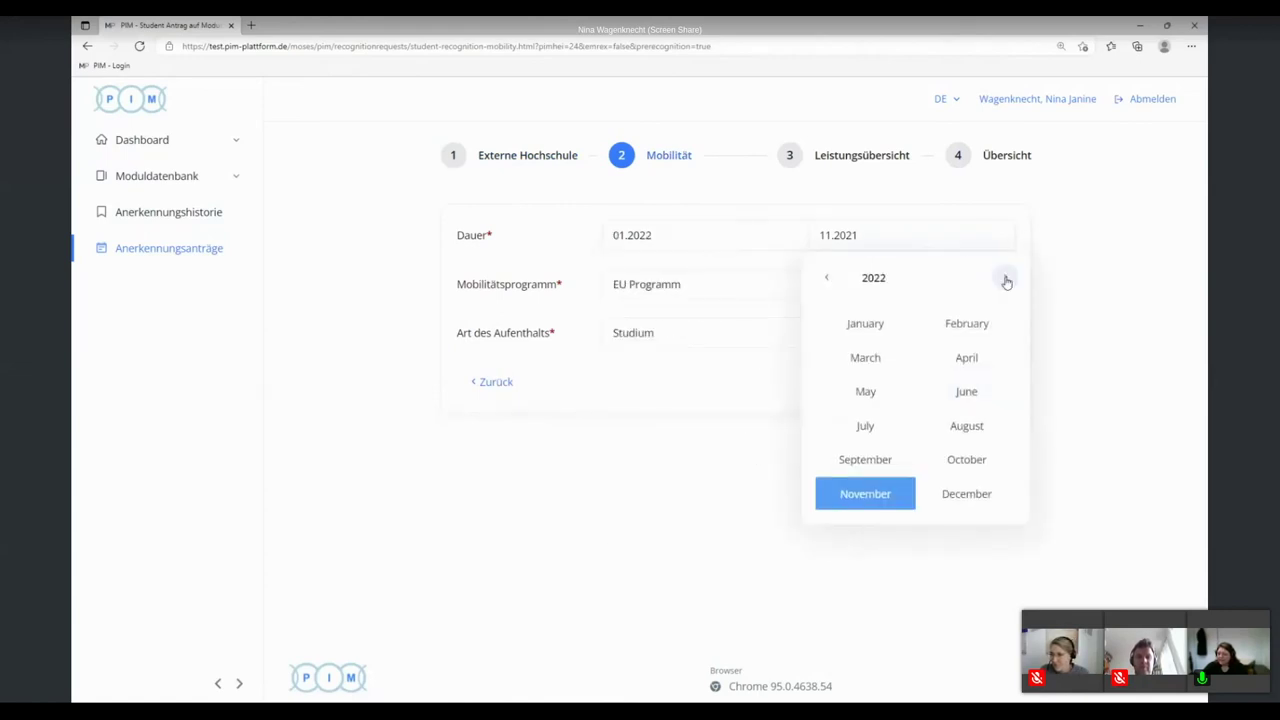
{"action": "left_click", "coordinate": [866, 428]}
{"action": "left_click", "coordinate": [998, 386]}
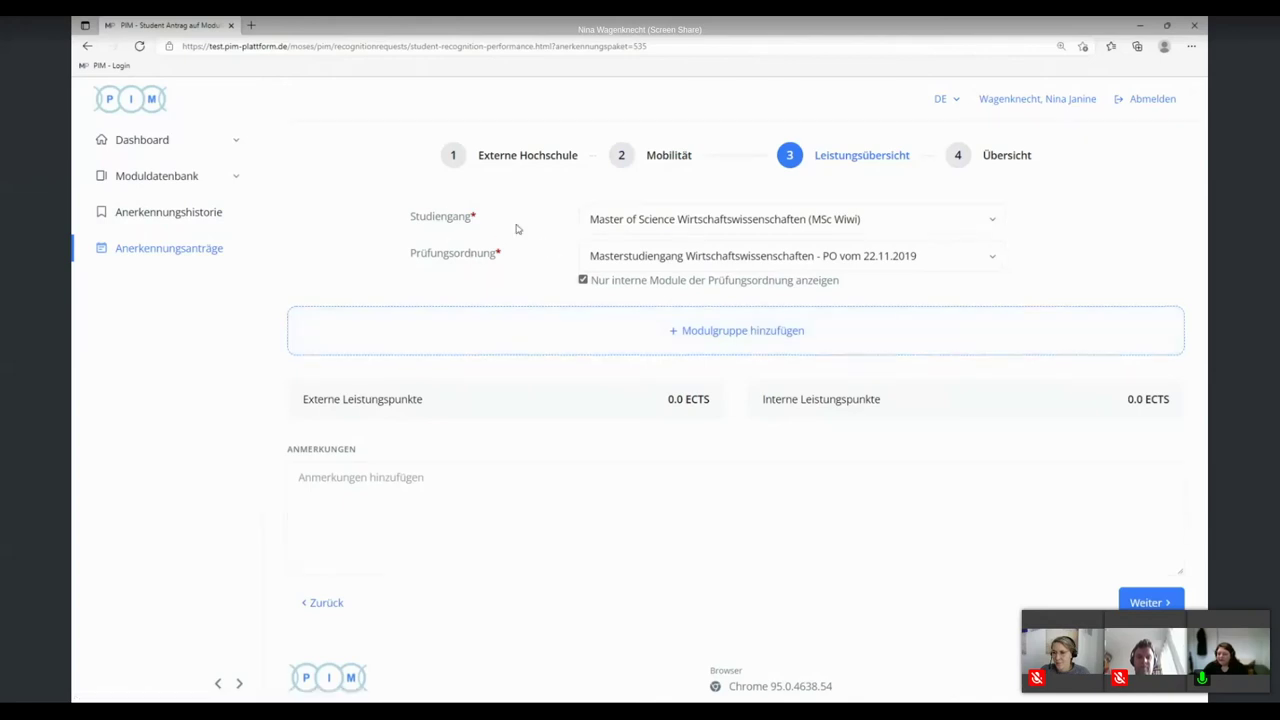
Add a module group with a new external module named Digital transformation in regional businesses, taught in English.
{"action": "left_click", "coordinate": [753, 338]}
{"action": "scroll", "coordinate": [766, 391], "scroll_direction": "up", "scroll_amount": 5}
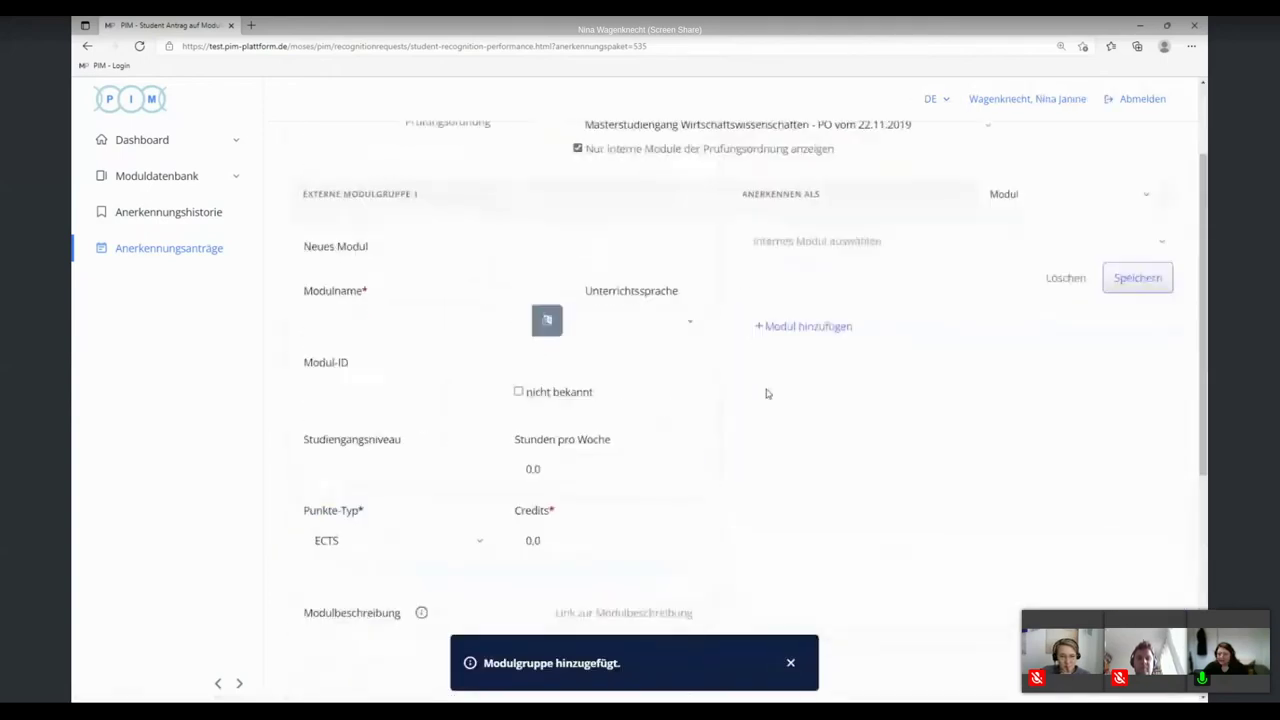
{"action": "left_click", "coordinate": [371, 447]}
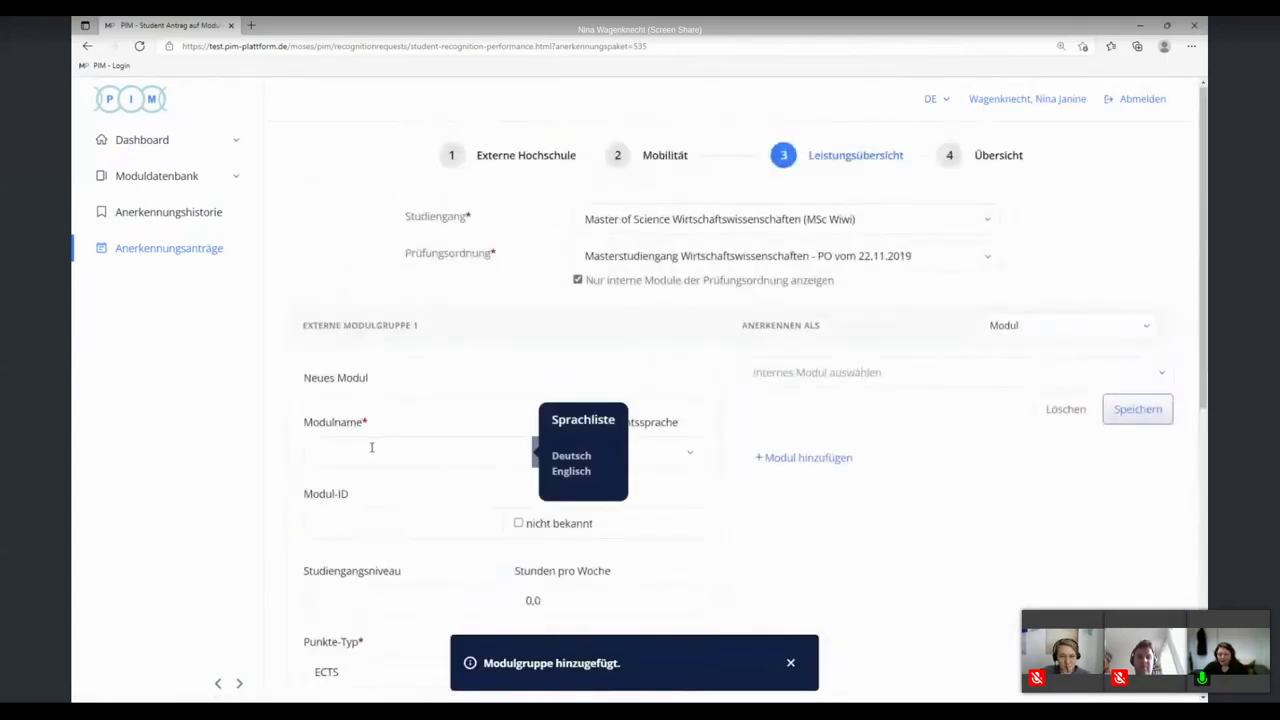
{"action": "left_click", "coordinate": [424, 450]}
{"action": "key", "text": "Down"}
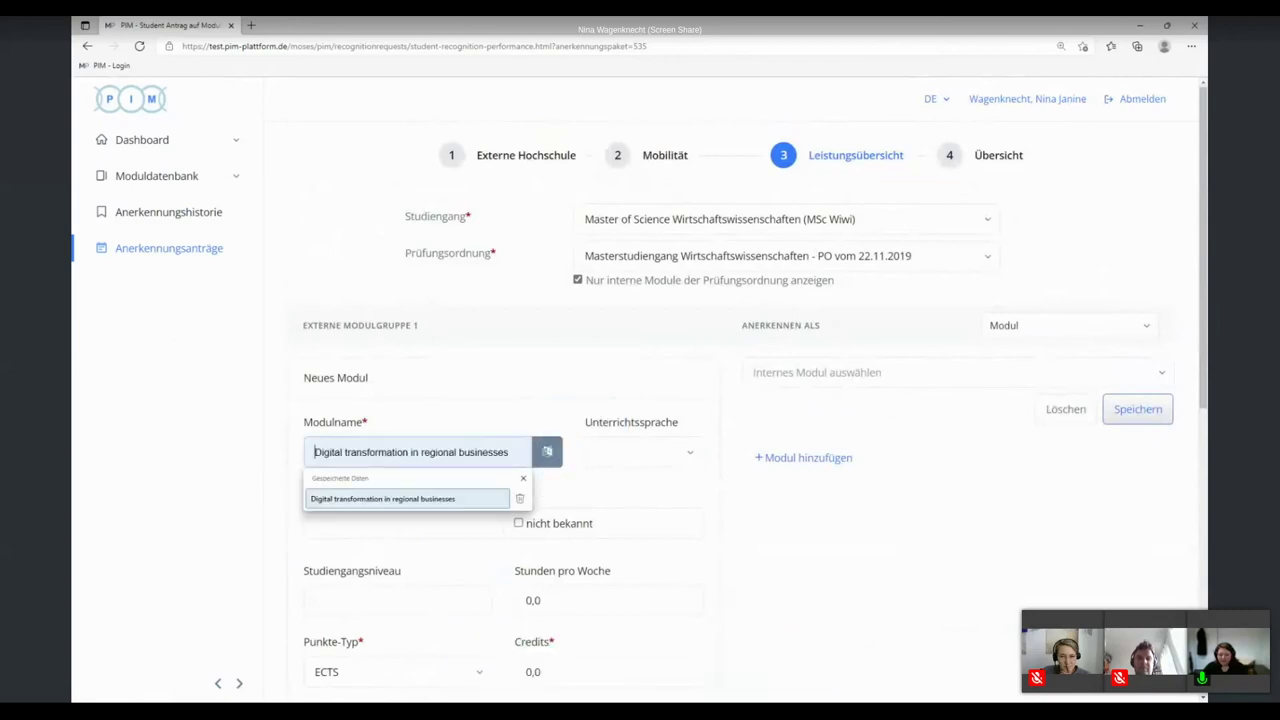
{"action": "key", "text": "Return"}
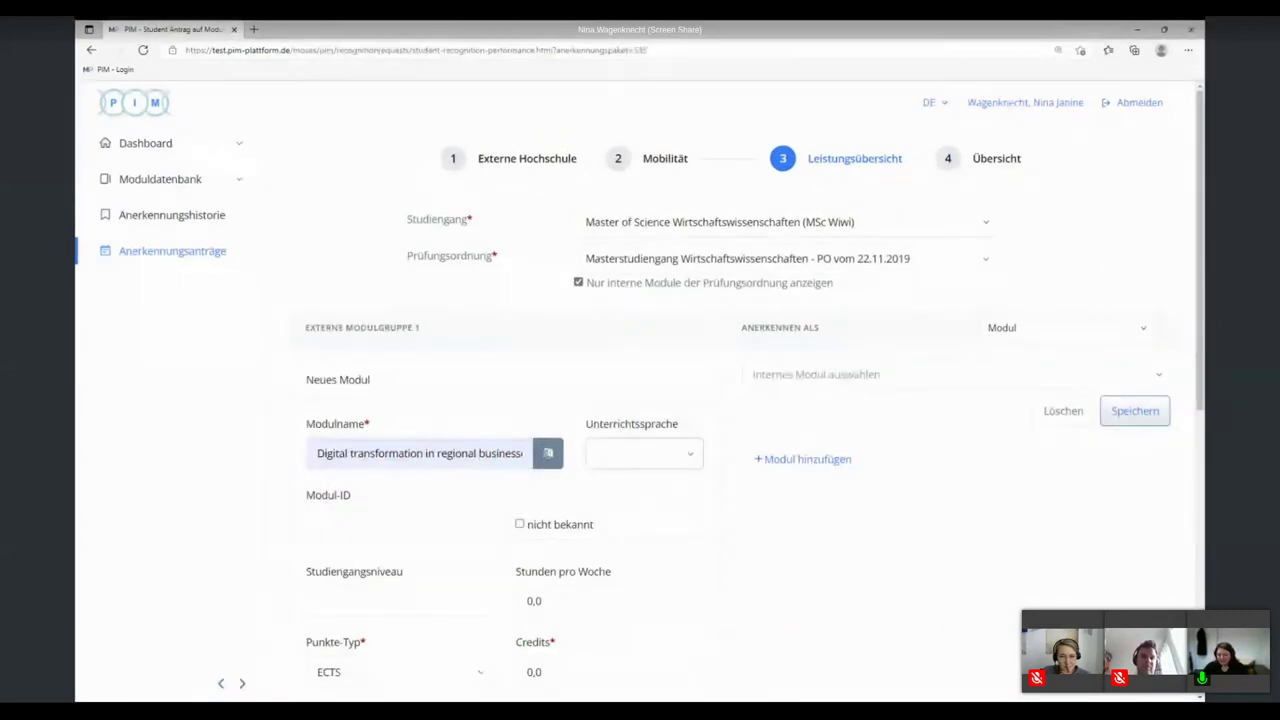
Set the external module's ID to digital_transformation_in_regional_businesses_6_0 and its study level to Master.
{"action": "left_click", "coordinate": [368, 524]}
{"action": "key", "text": "Down"}
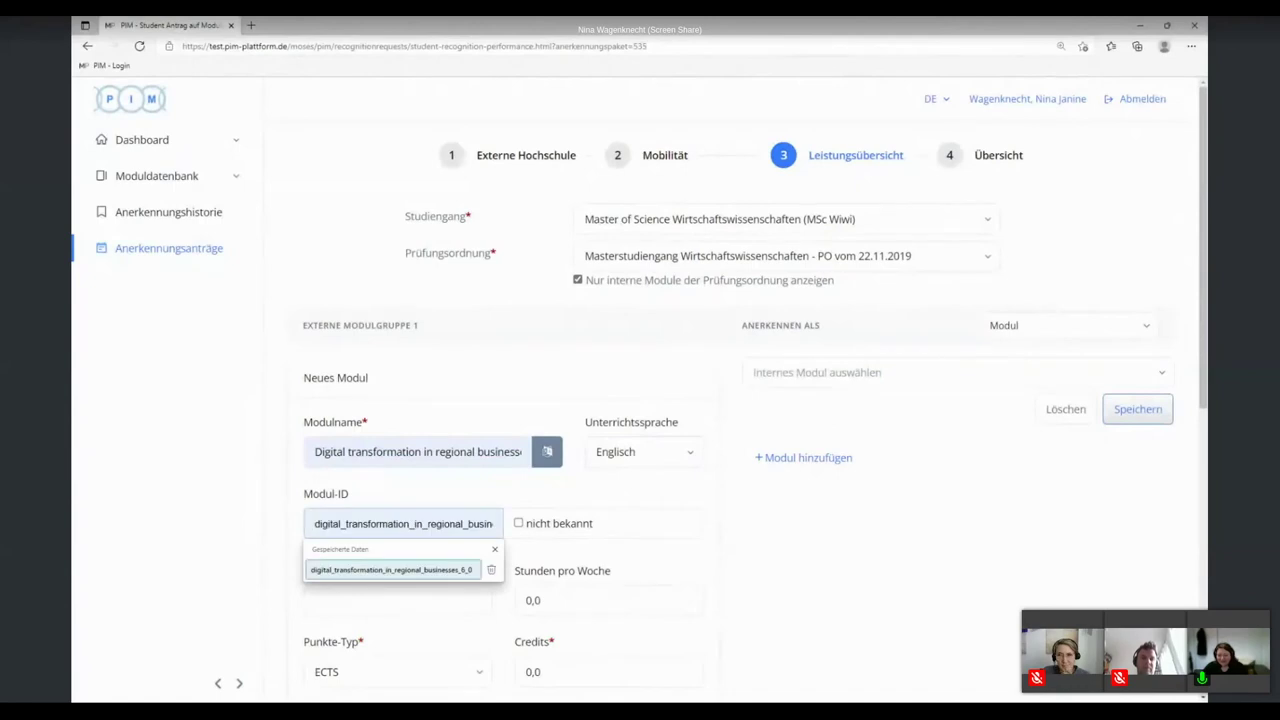
{"action": "key", "text": "Return"}
{"action": "scroll", "coordinate": [494, 527], "scroll_direction": "down", "scroll_amount": 1}
{"action": "left_click", "coordinate": [377, 505]}
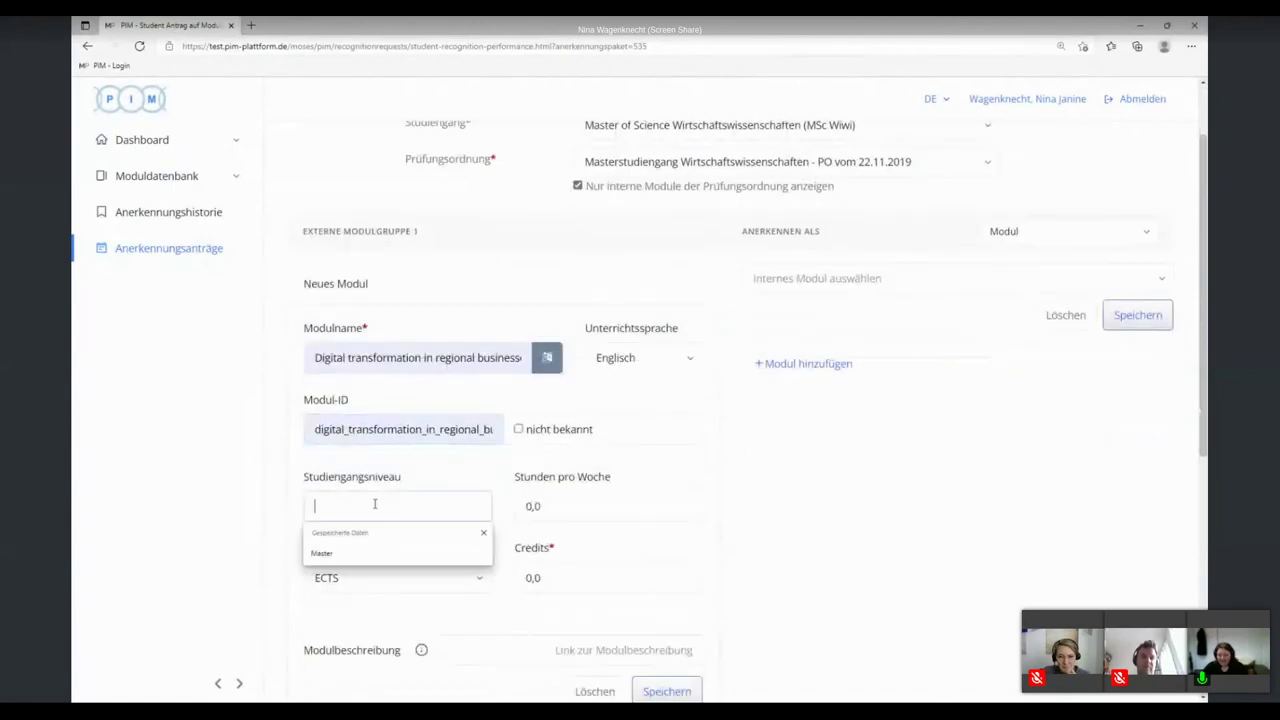
{"action": "key", "text": "Down"}
{"action": "key", "text": "Return"}
Set the external module to 4 hours per week and 6 credits, and save it by overwriting with the matching existing module.
{"action": "left_click", "coordinate": [535, 507]}
{"action": "type", "text": "4"}
{"action": "left_click", "coordinate": [527, 577]}
{"action": "type", "text": "6"}
{"action": "key", "text": "Return"}
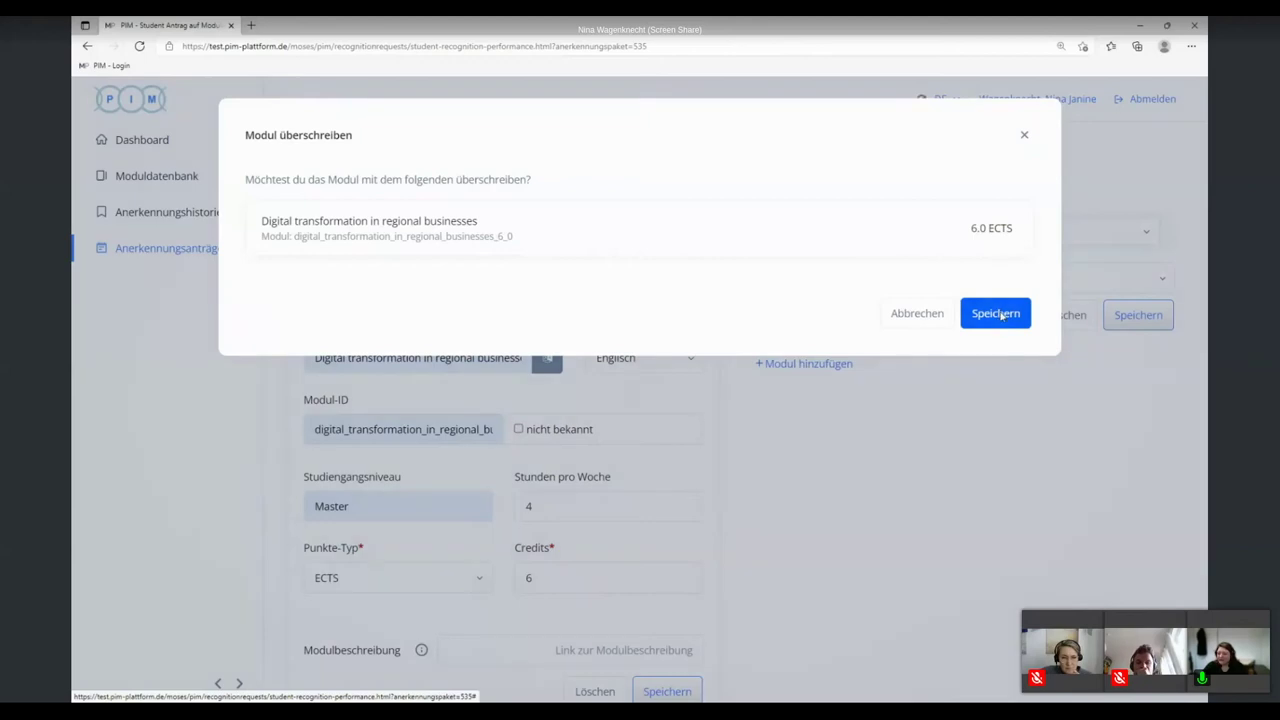
{"action": "left_click", "coordinate": [996, 313]}
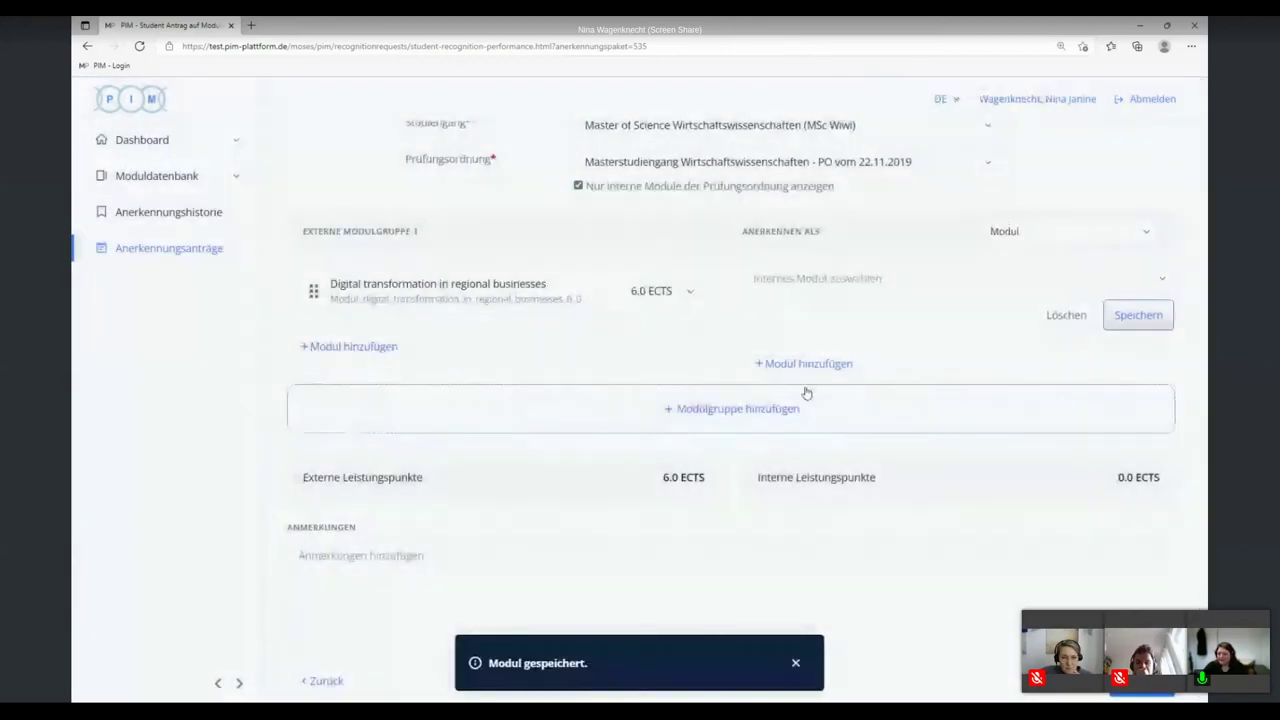
Paste the module description link into the details of the saved external module and save it again.
{"action": "left_click", "coordinate": [691, 295]}
{"action": "scroll", "coordinate": [689, 310], "scroll_direction": "down", "scroll_amount": 2}
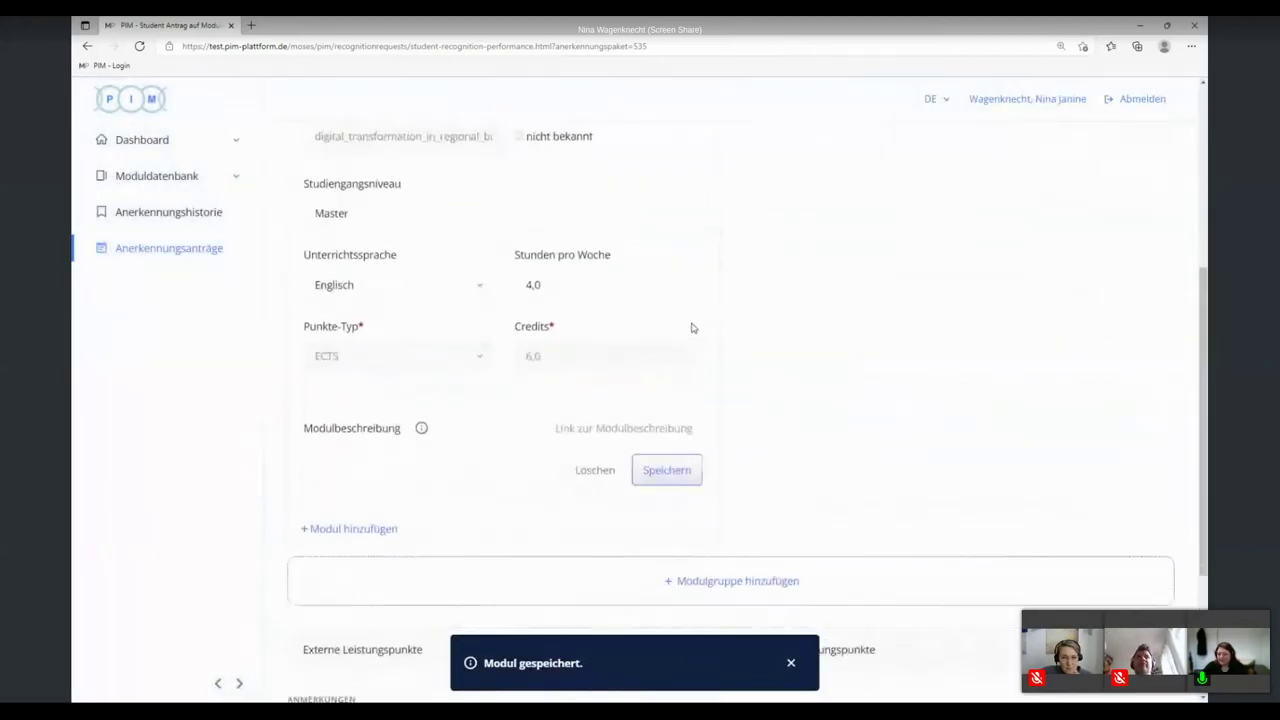
{"action": "right_click", "coordinate": [650, 424]}
{"action": "left_click", "coordinate": [629, 421]}
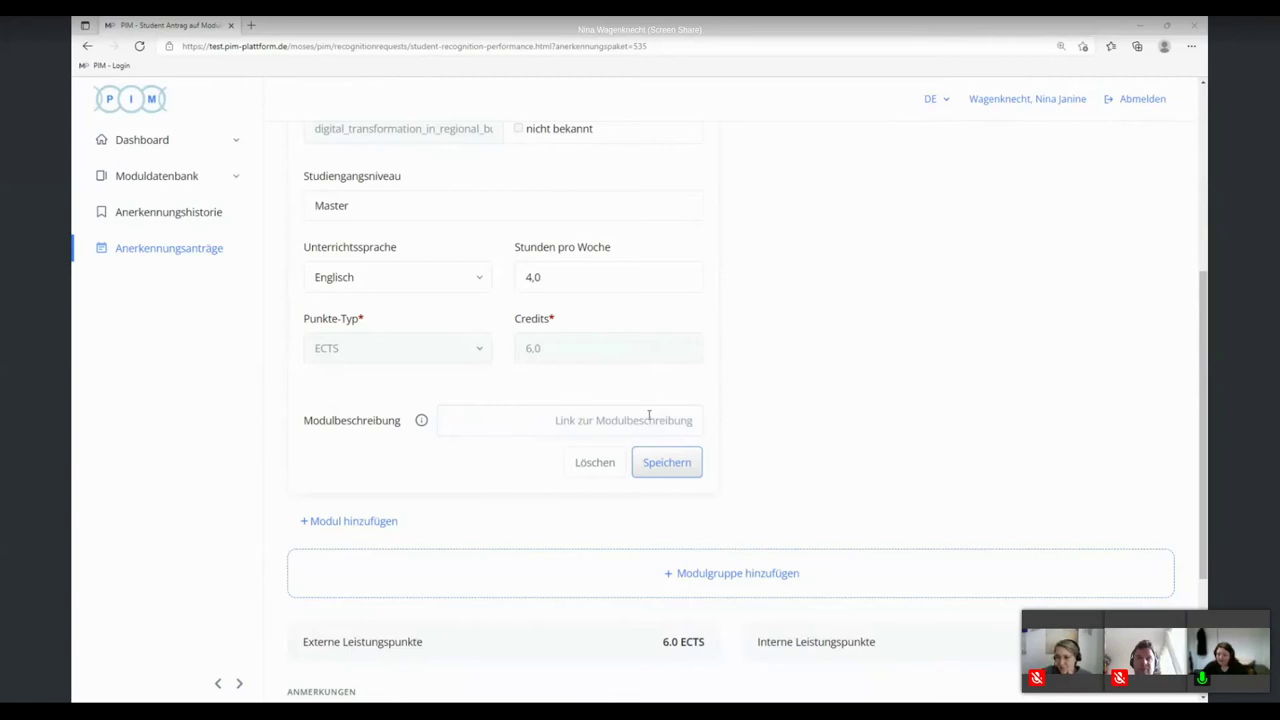
{"action": "scroll", "coordinate": [640, 440], "scroll_direction": "up", "scroll_amount": 3}
{"action": "scroll", "coordinate": [601, 518], "scroll_direction": "down", "scroll_amount": 2}
{"action": "key", "text": "ctrl+v"}
{"action": "left_click", "coordinate": [666, 557]}
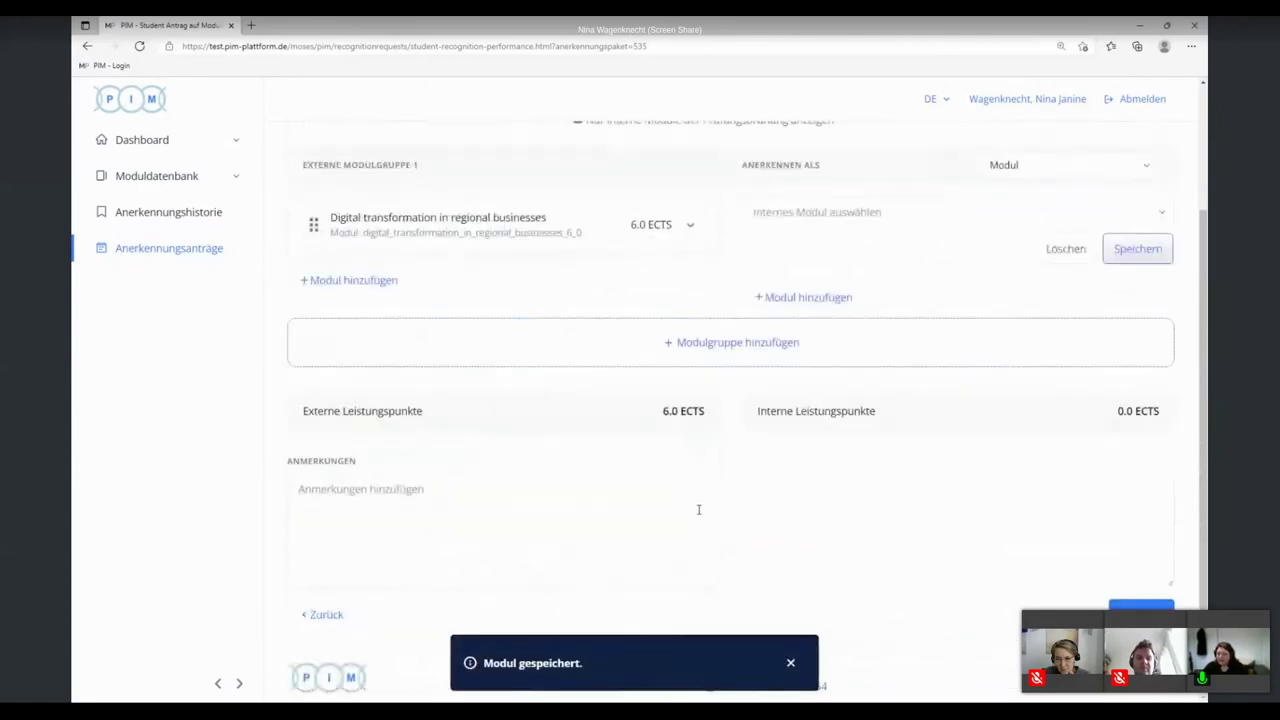
Check the saved details of the external module Digital transformation in regional businesses and collapse them.
{"action": "scroll", "coordinate": [697, 450], "scroll_direction": "up", "scroll_amount": 2}
{"action": "left_click", "coordinate": [698, 388]}
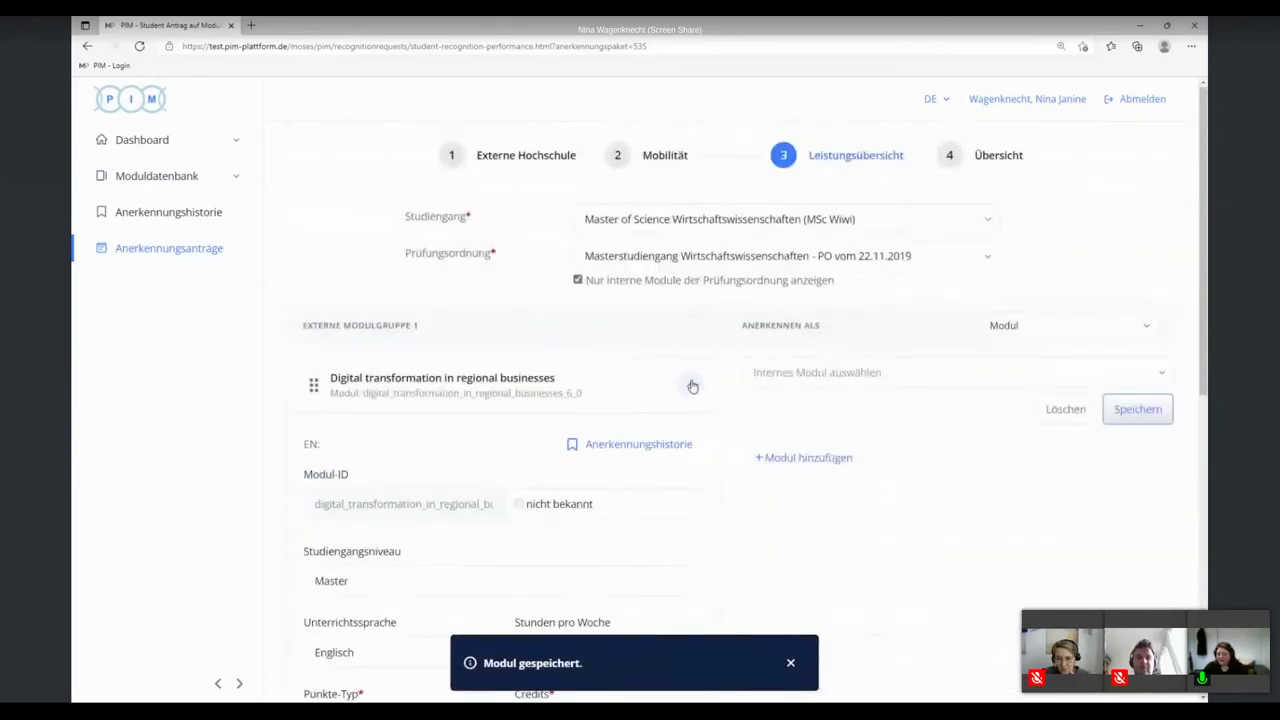
{"action": "left_click", "coordinate": [690, 385]}
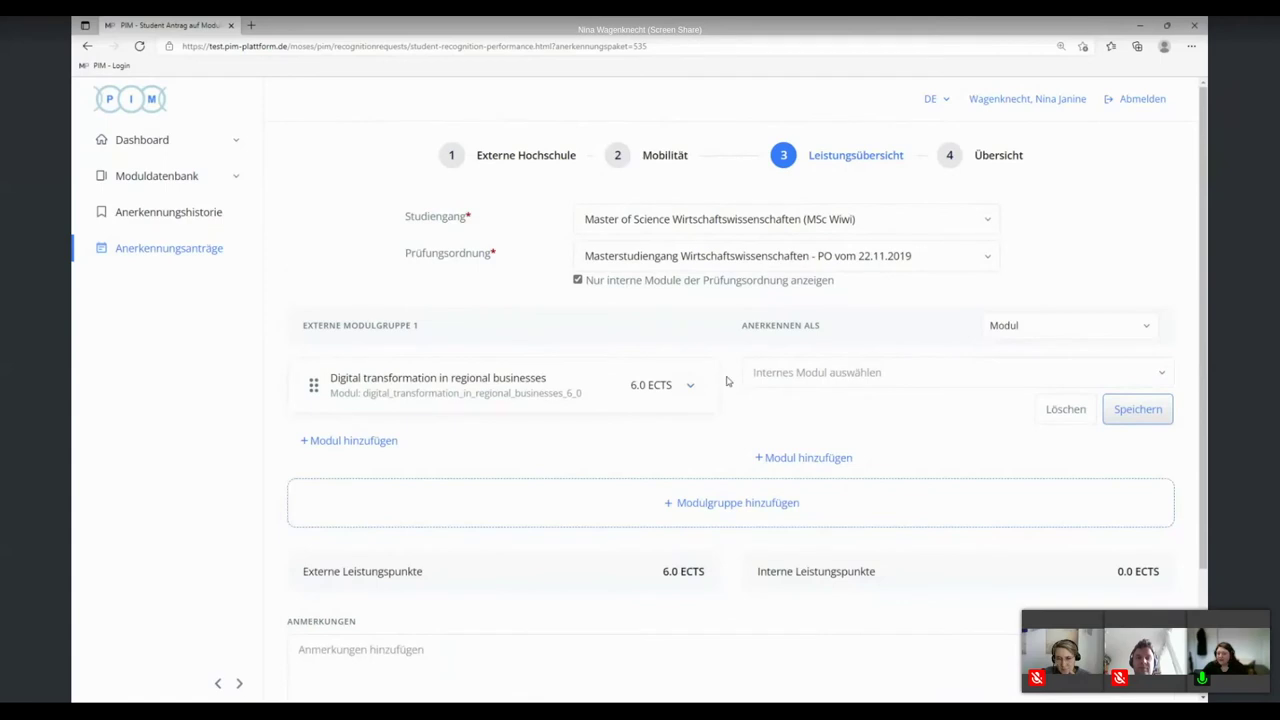
Assign the internal module Ausgewählte Fragestellungen der Wirtschaftsinformatik as the counterpart of the external module and save it.
{"action": "left_click", "coordinate": [807, 376]}
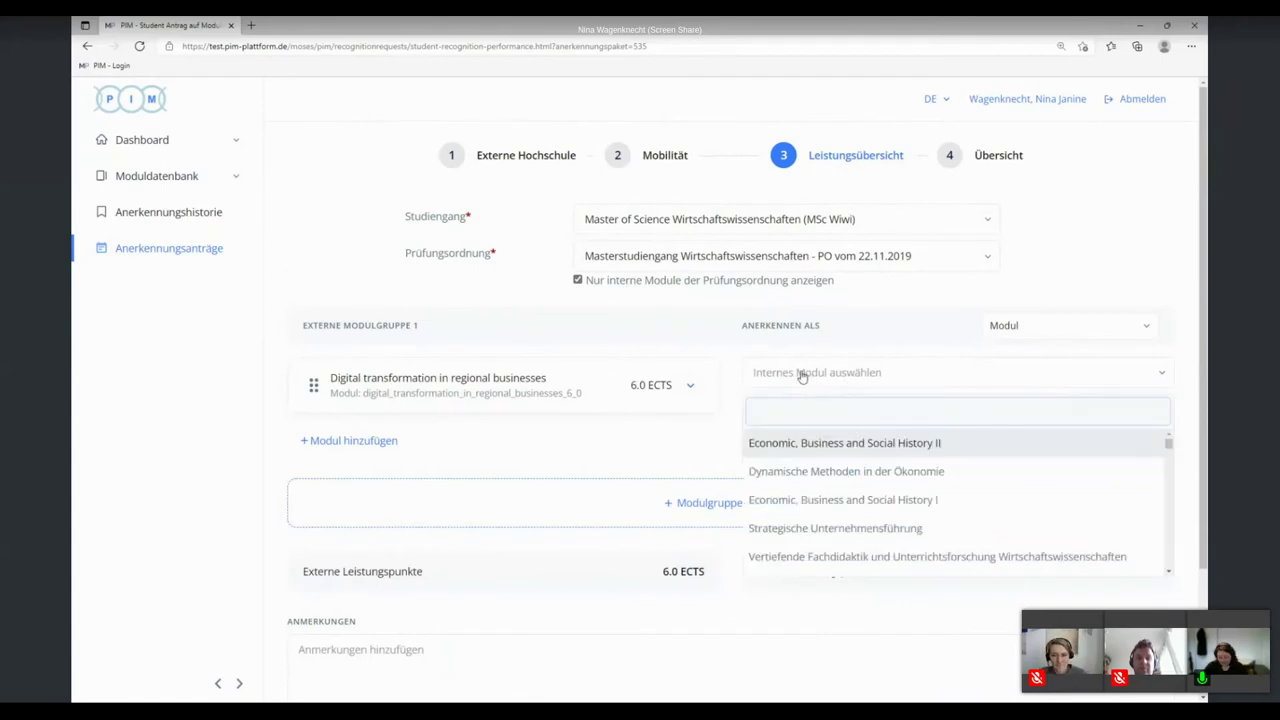
{"action": "type", "text": "inf"}
{"action": "scroll", "coordinate": [851, 491], "scroll_direction": "down", "scroll_amount": 2}
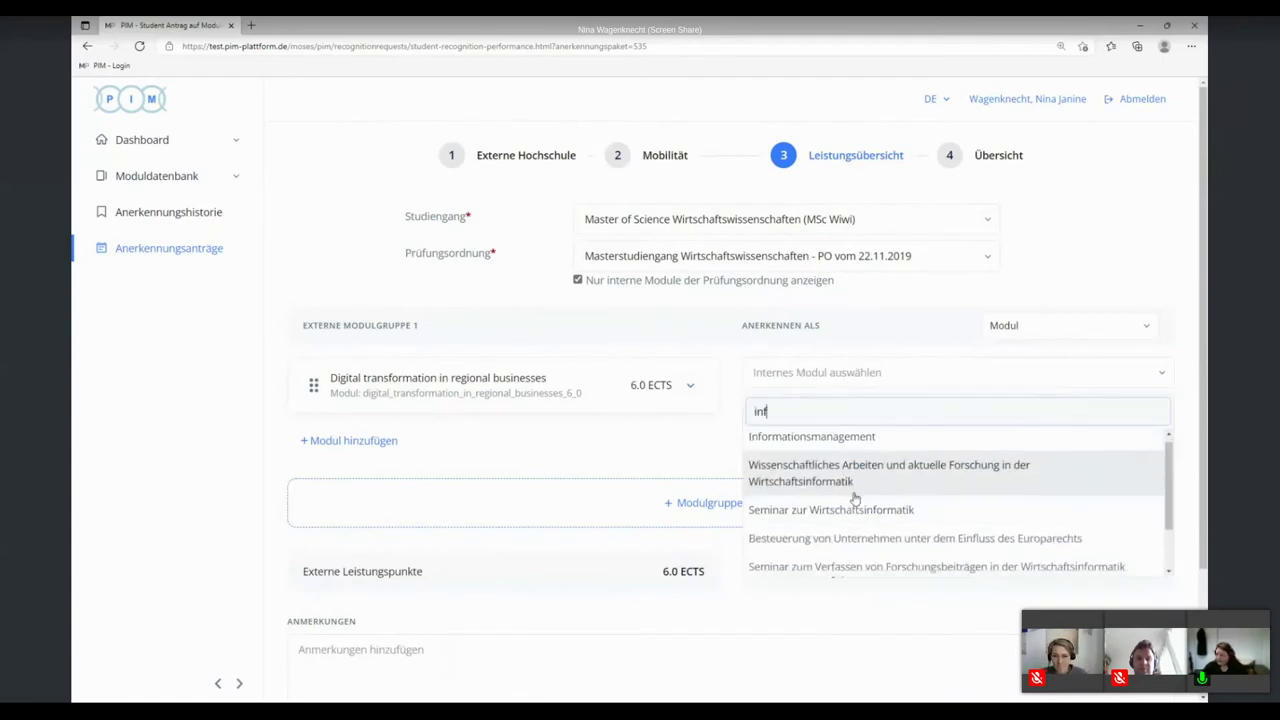
{"action": "left_click", "coordinate": [885, 562]}
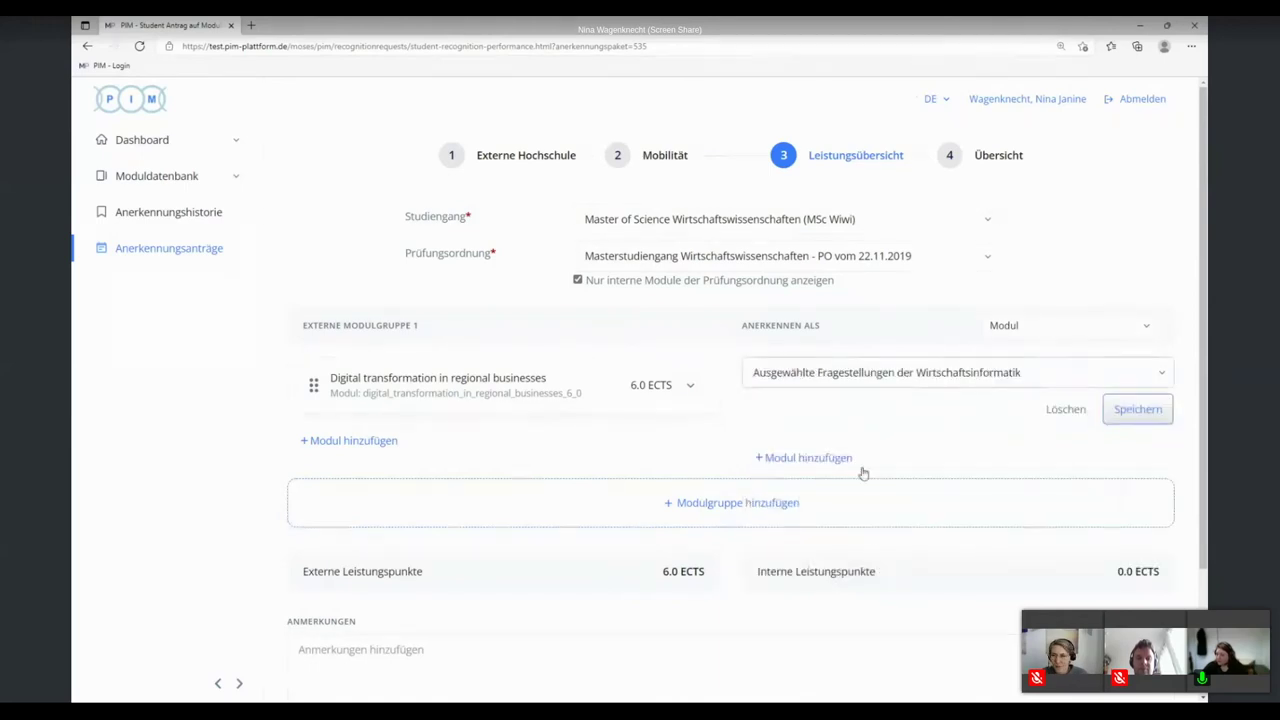
{"action": "left_click", "coordinate": [1138, 412]}
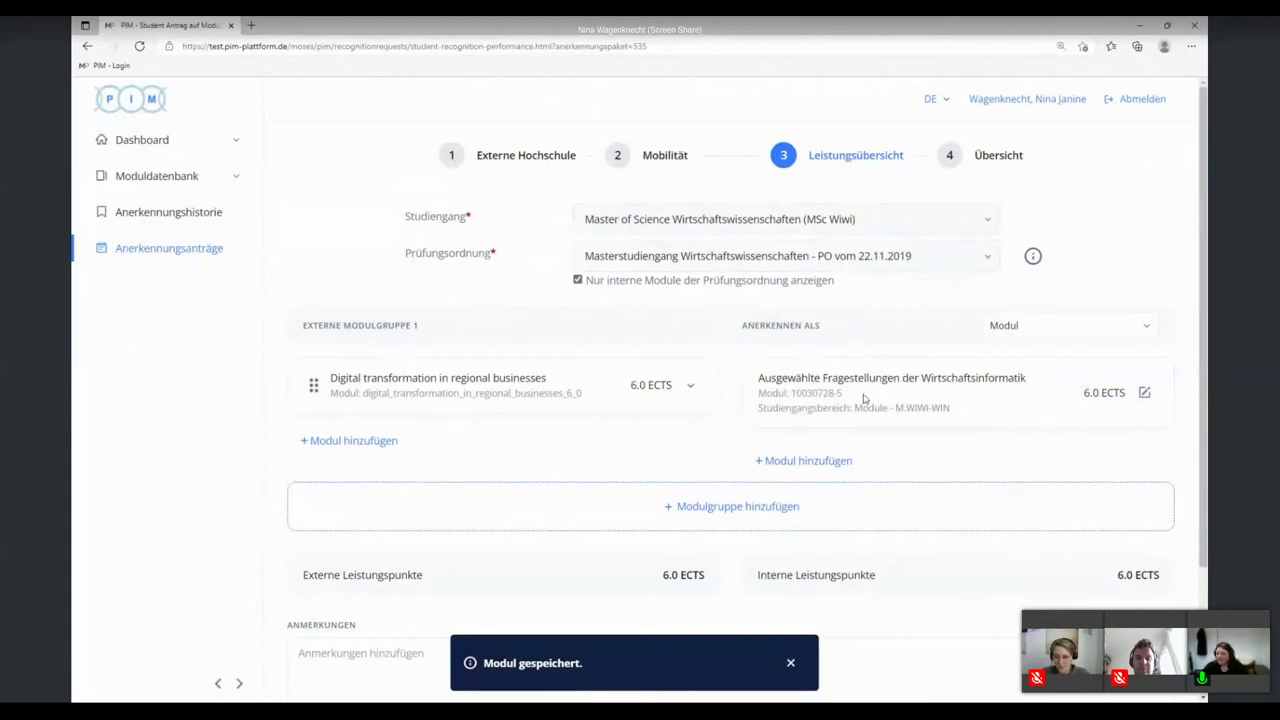
Compare the external and internal credit totals and continue to the application overview.
{"action": "scroll", "coordinate": [995, 440], "scroll_direction": "down", "scroll_amount": 2}
{"action": "scroll", "coordinate": [626, 657], "scroll_direction": "up", "scroll_amount": 2}
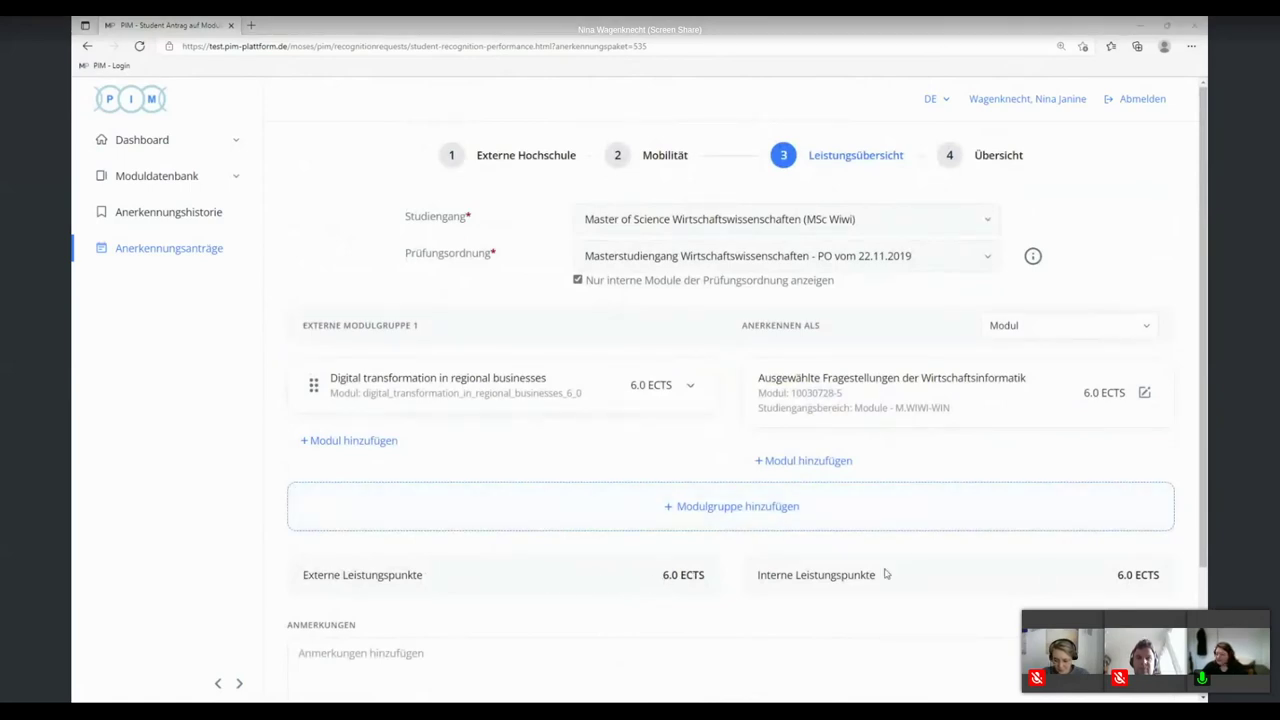
{"action": "scroll", "coordinate": [1025, 570], "scroll_direction": "down", "scroll_amount": 2}
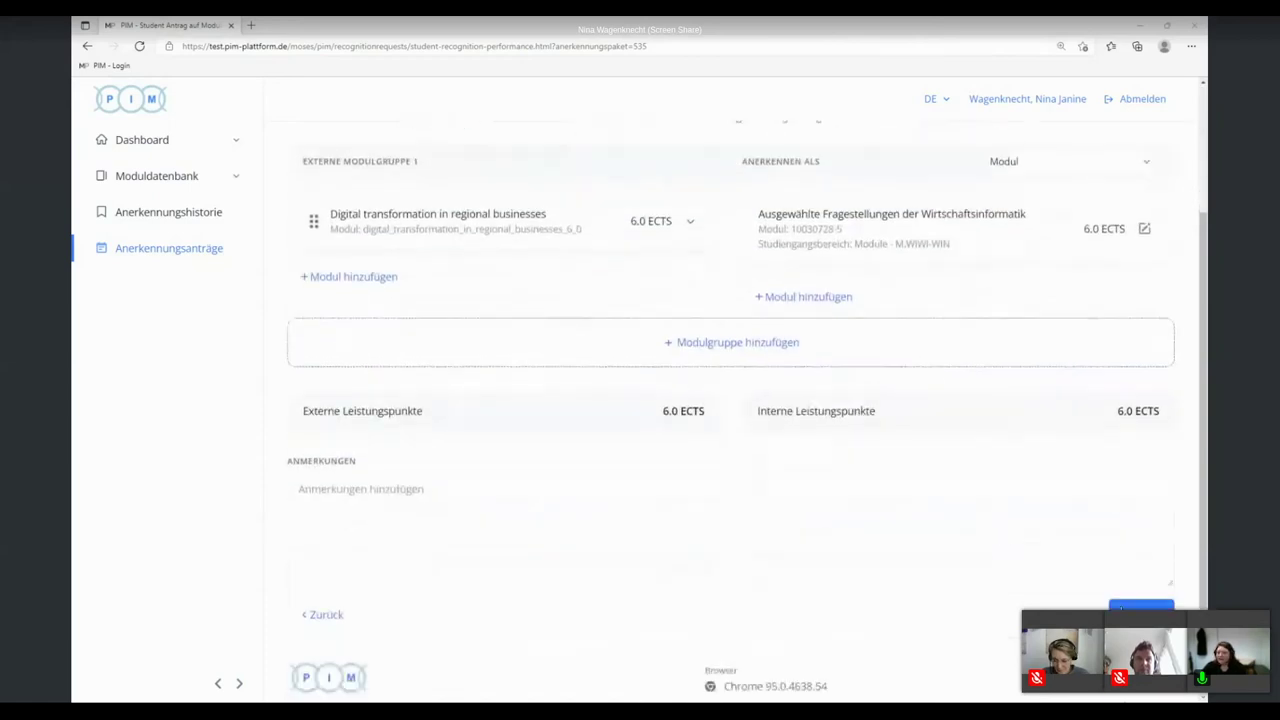
{"action": "left_click", "coordinate": [1140, 605]}
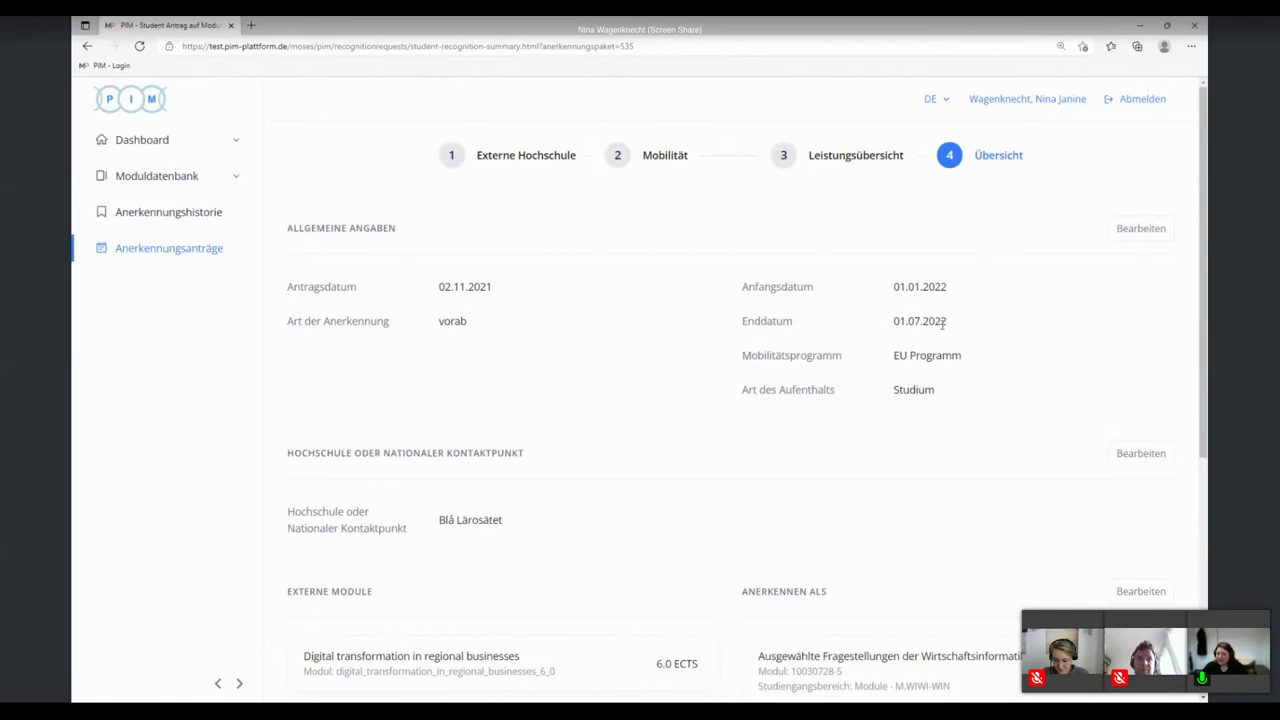
Review the general details, university and module assignments in the application overview and submit the advance recognition application.
{"action": "scroll", "coordinate": [1002, 392], "scroll_direction": "down", "scroll_amount": 4}
{"action": "scroll", "coordinate": [1004, 393], "scroll_direction": "up", "scroll_amount": 3}
{"action": "scroll", "coordinate": [1005, 391], "scroll_direction": "down", "scroll_amount": 3}
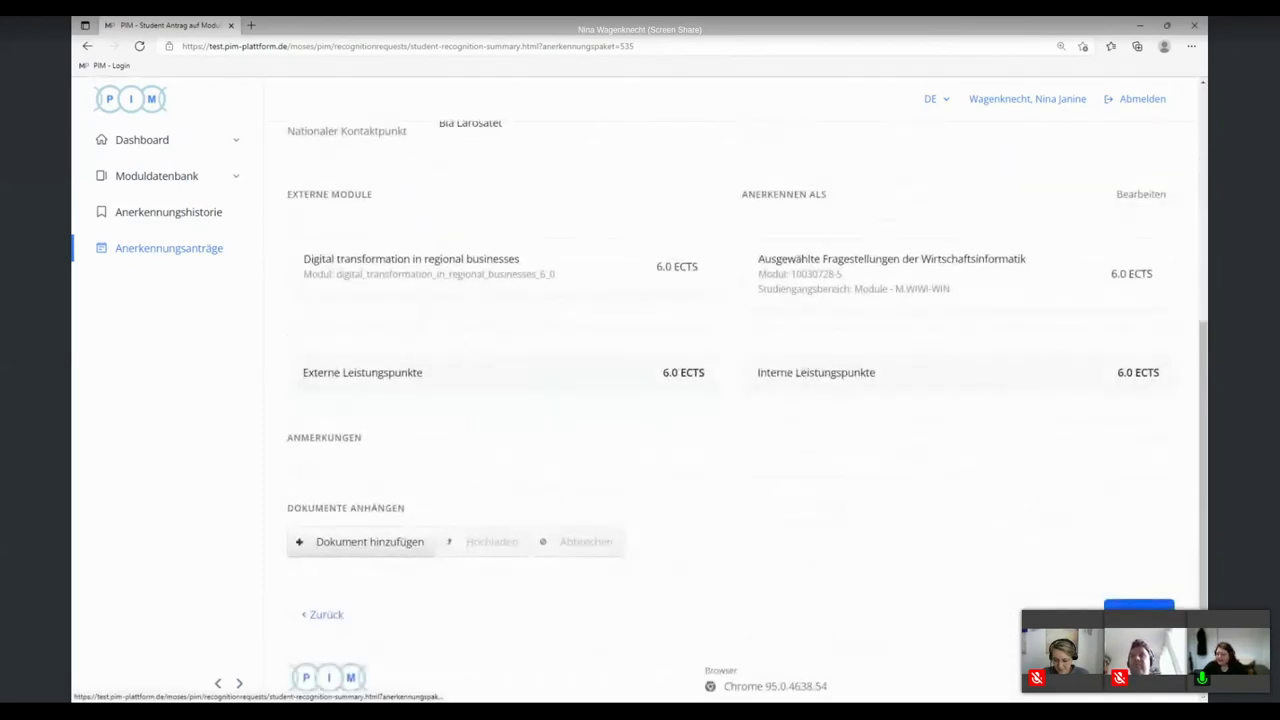
{"action": "scroll", "coordinate": [1149, 551], "scroll_direction": "up", "scroll_amount": 4}
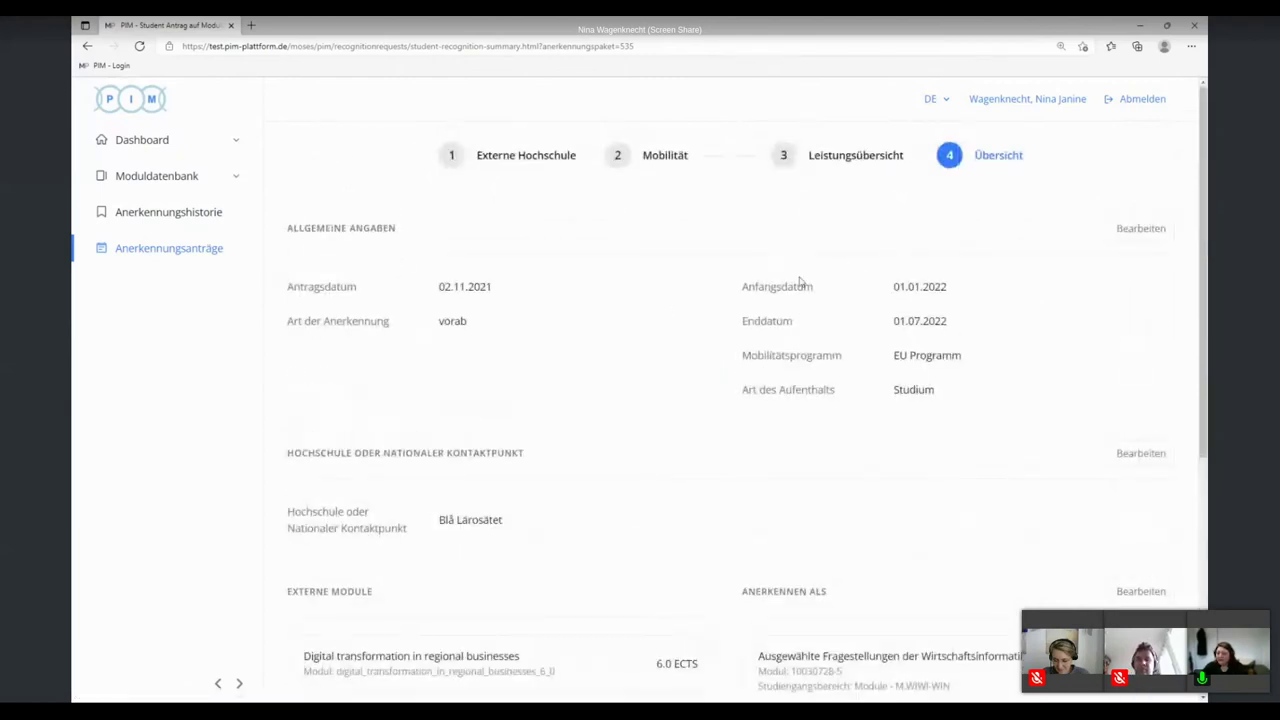
{"action": "scroll", "coordinate": [680, 334], "scroll_direction": "down", "scroll_amount": 4}
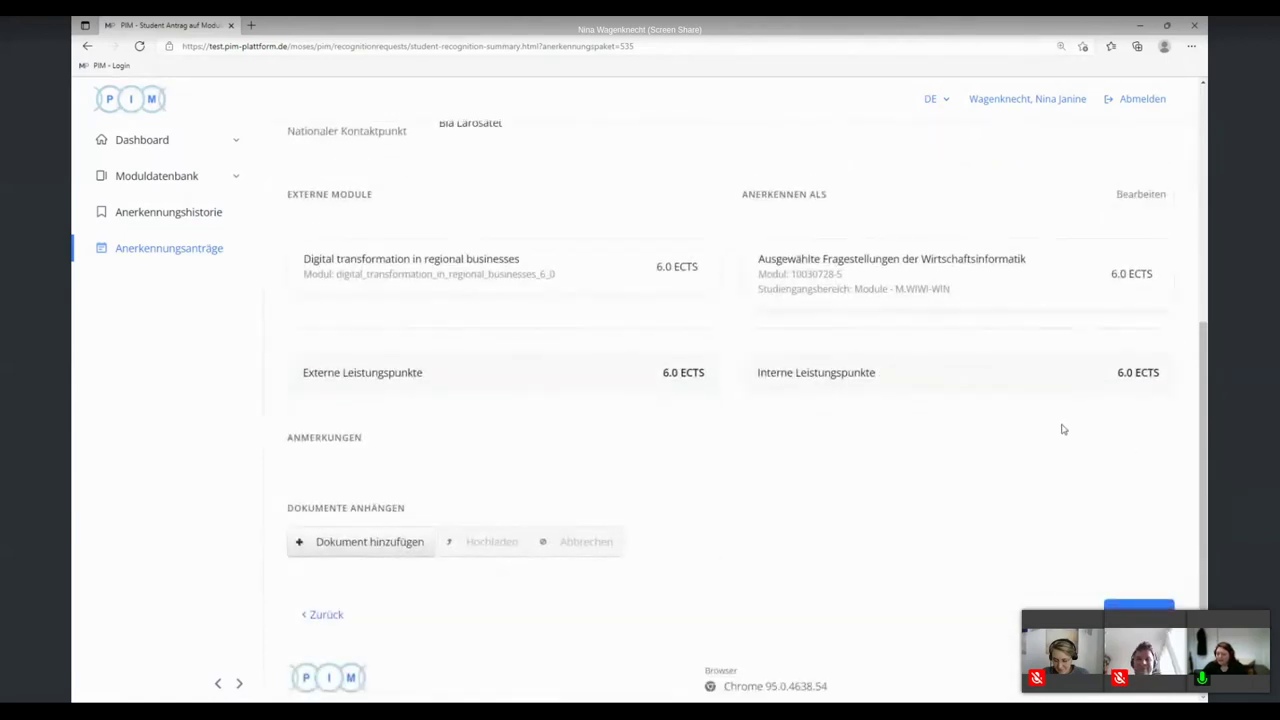
{"action": "left_click", "coordinate": [1139, 604]}
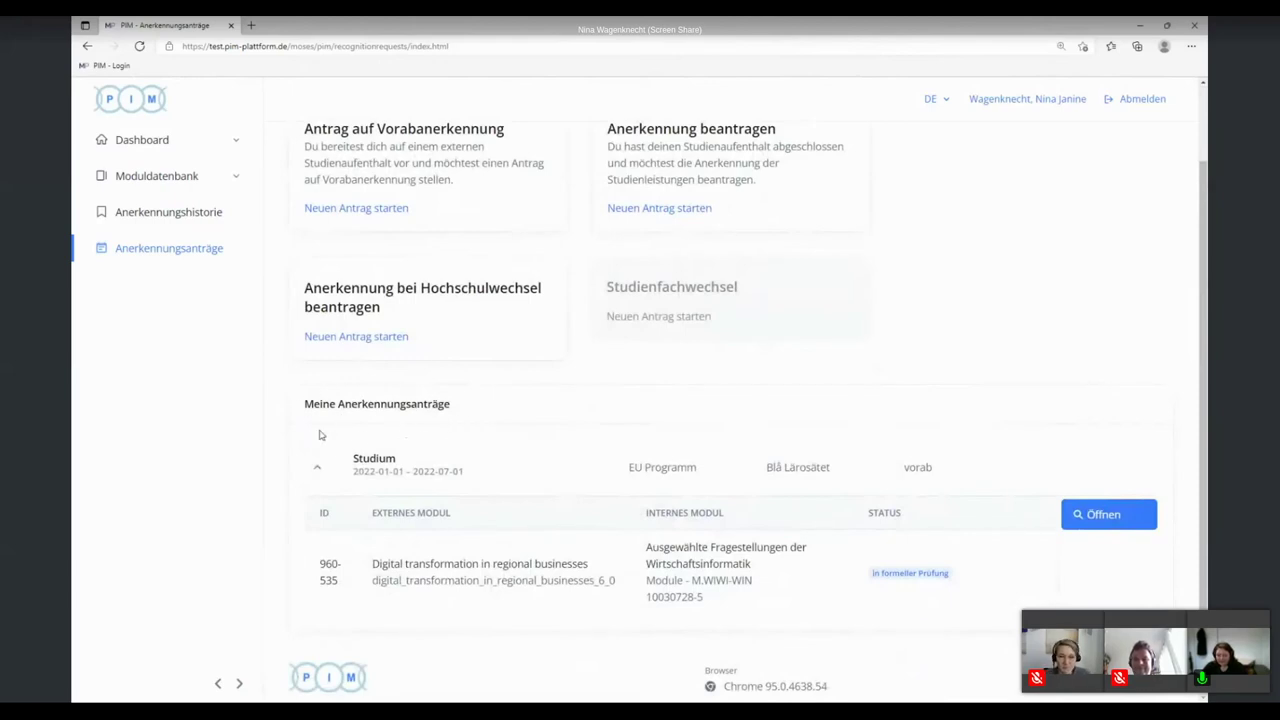
Check the modules and status of the submitted Blå Lärosätet application under Meine Anerkennungsanträge.
{"action": "scroll", "coordinate": [340, 450], "scroll_direction": "up", "scroll_amount": 2}
{"action": "scroll", "coordinate": [340, 497], "scroll_direction": "down", "scroll_amount": 2}
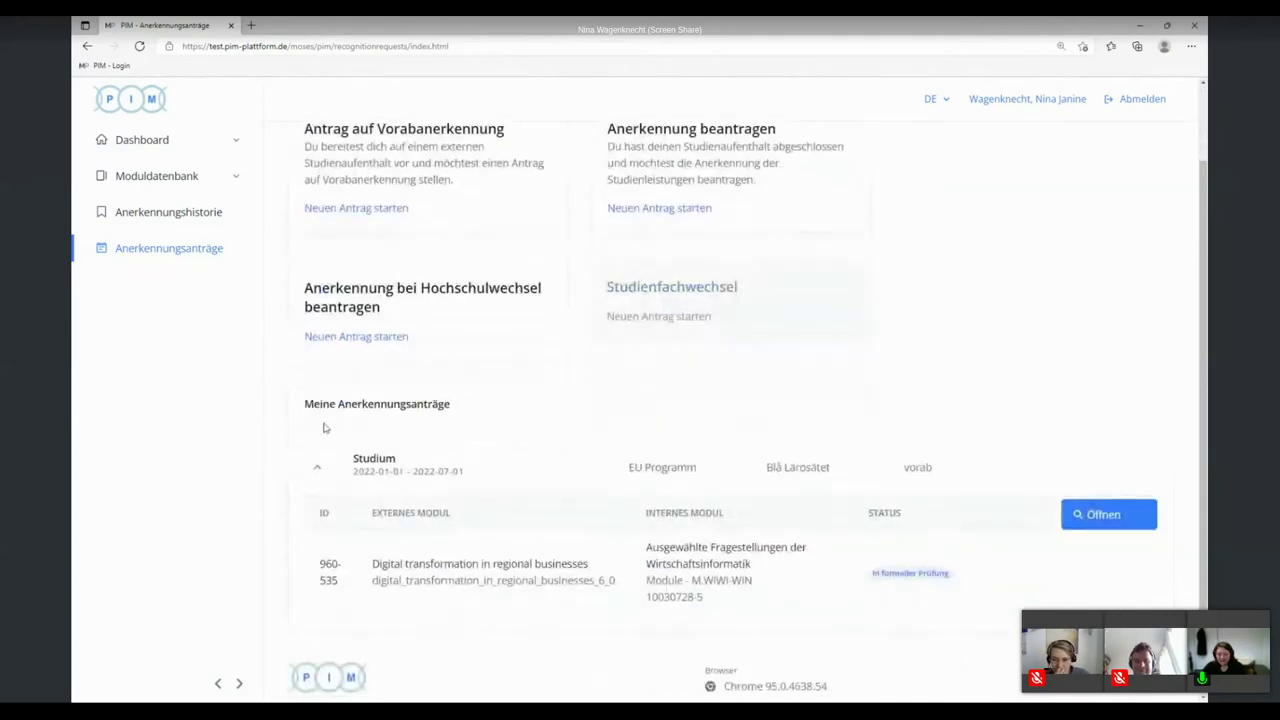
{"action": "left_click", "coordinate": [315, 472]}
{"action": "left_click", "coordinate": [317, 556]}
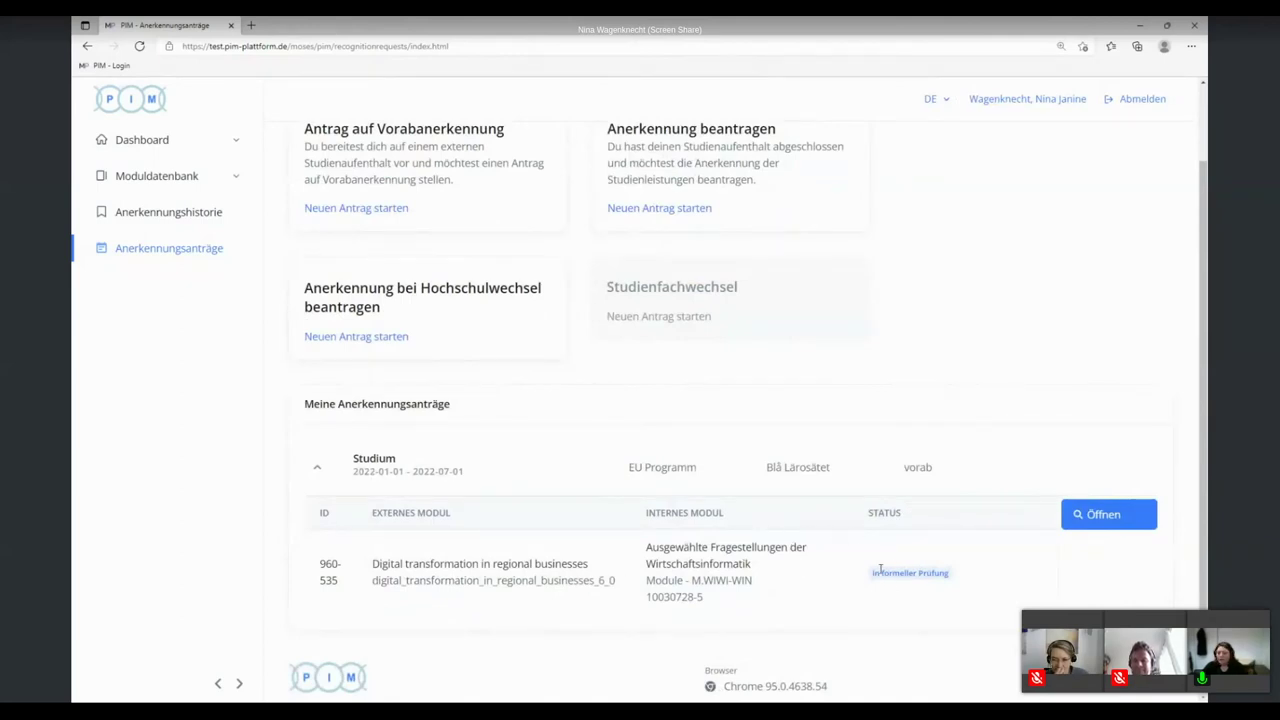
{"action": "scroll", "coordinate": [880, 570], "scroll_direction": "up", "scroll_amount": 1}
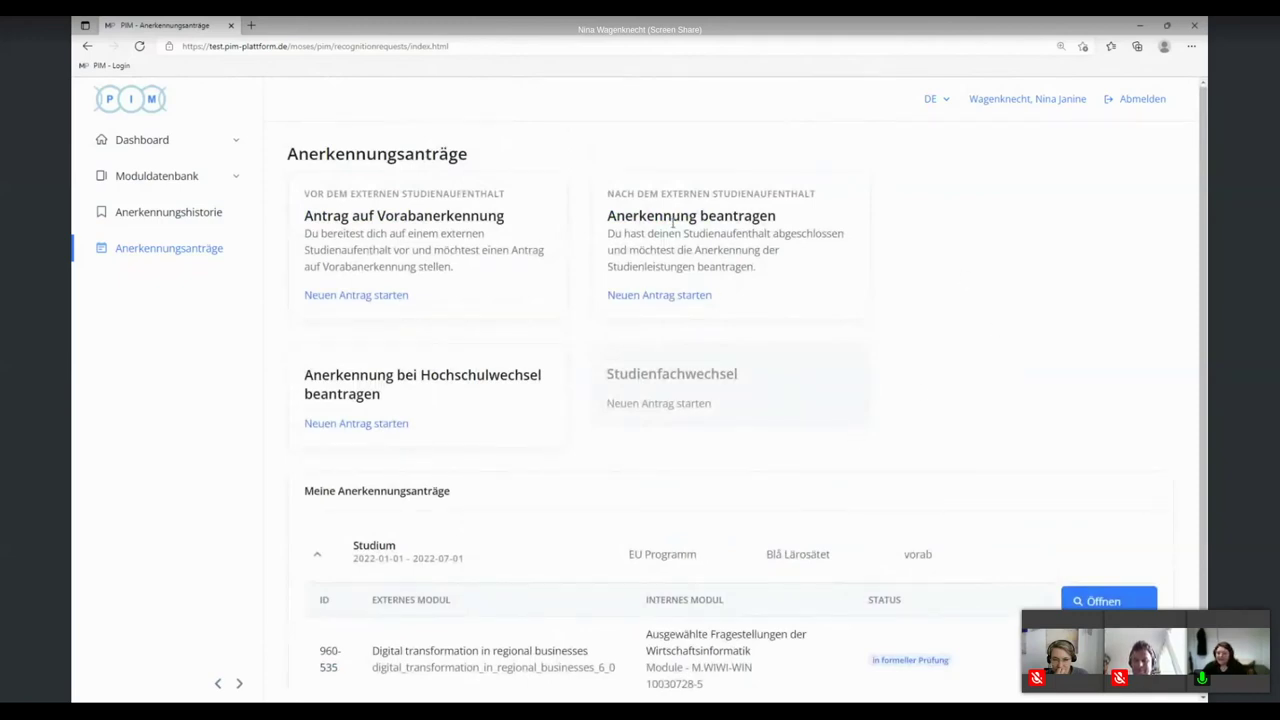
Start a new post-stay recognition application for Sweden with the Sweden demo test registry and begin the import.
{"action": "left_click", "coordinate": [664, 295]}
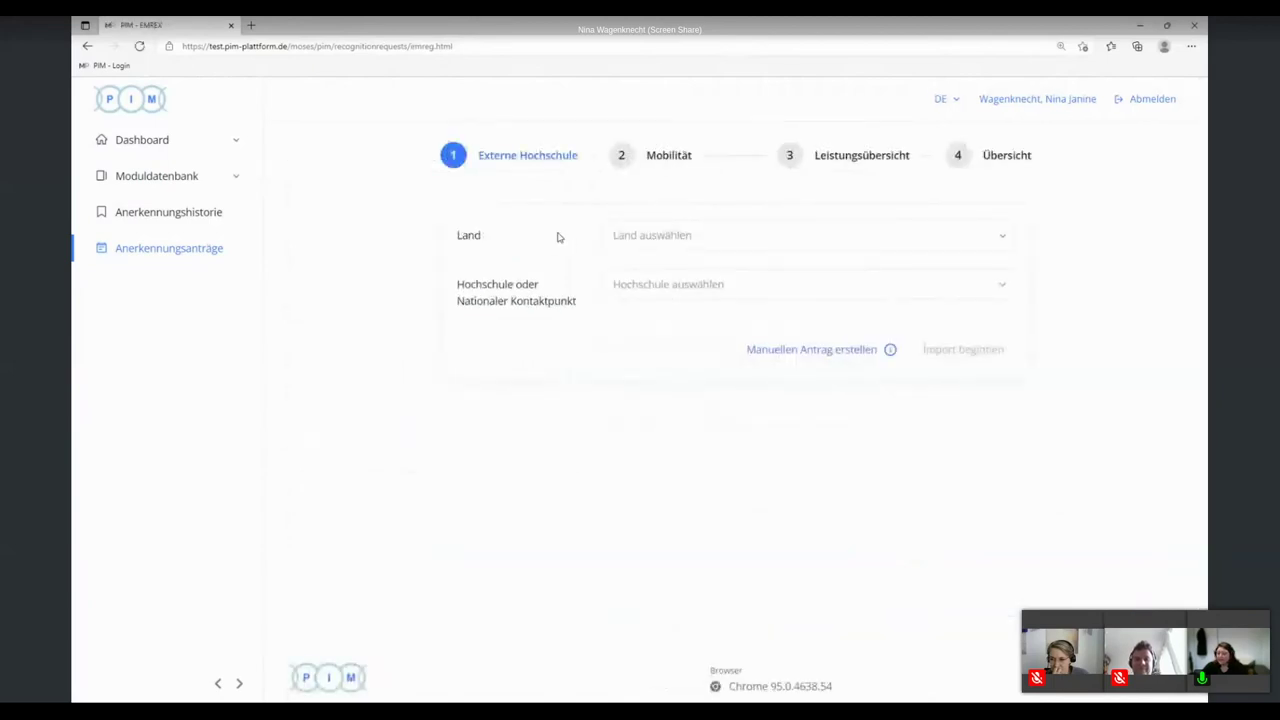
{"action": "left_click", "coordinate": [652, 238]}
{"action": "scroll", "coordinate": [667, 312], "scroll_direction": "down", "scroll_amount": 3}
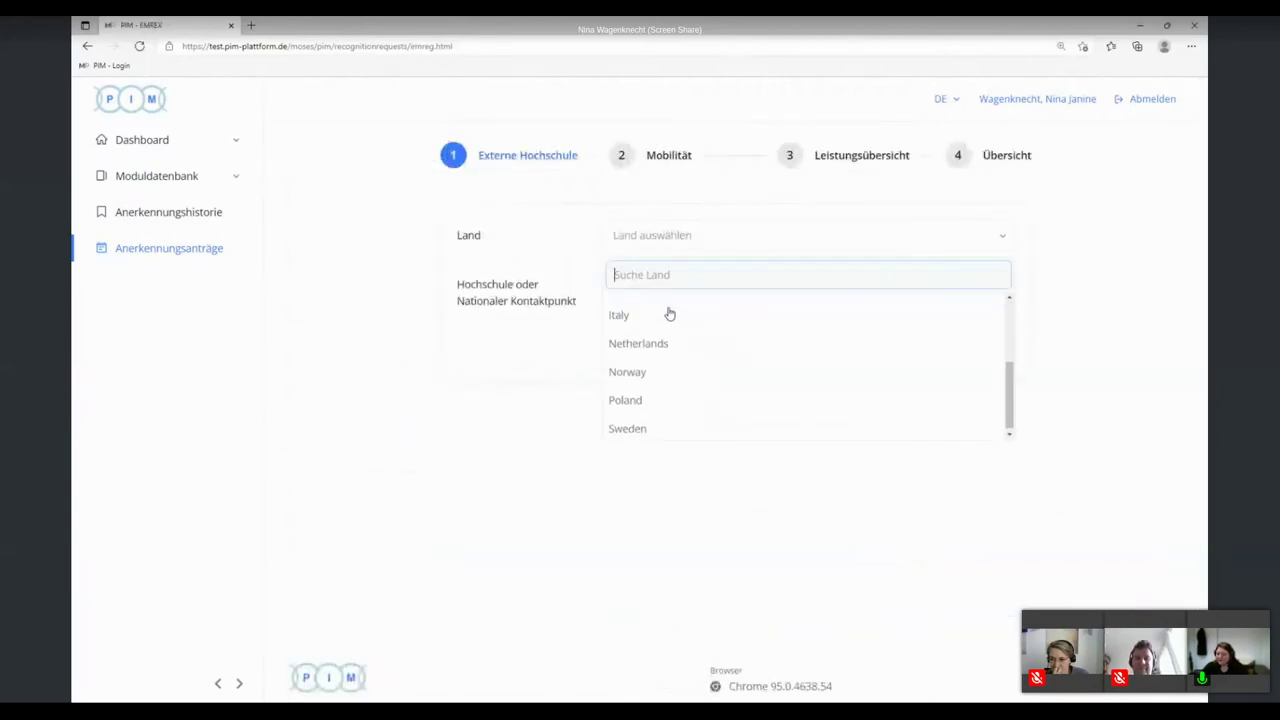
{"action": "left_click", "coordinate": [644, 429]}
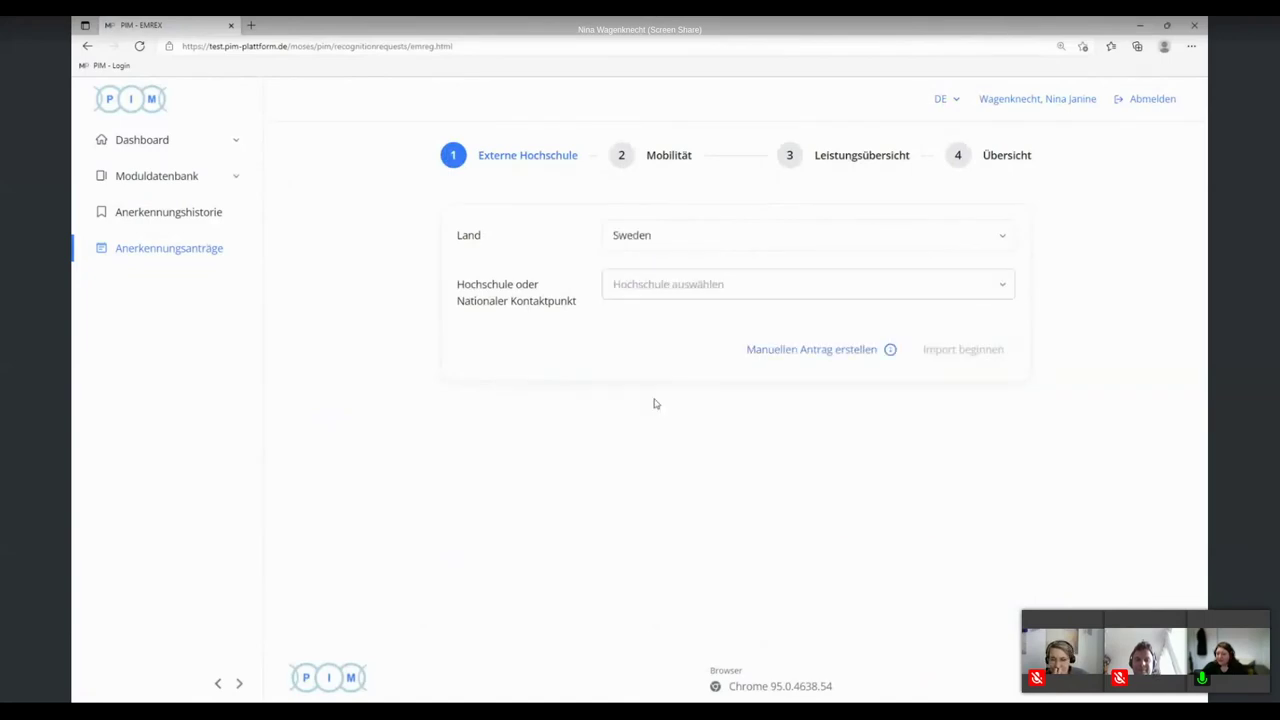
{"action": "left_click", "coordinate": [634, 288]}
{"action": "left_click", "coordinate": [655, 357]}
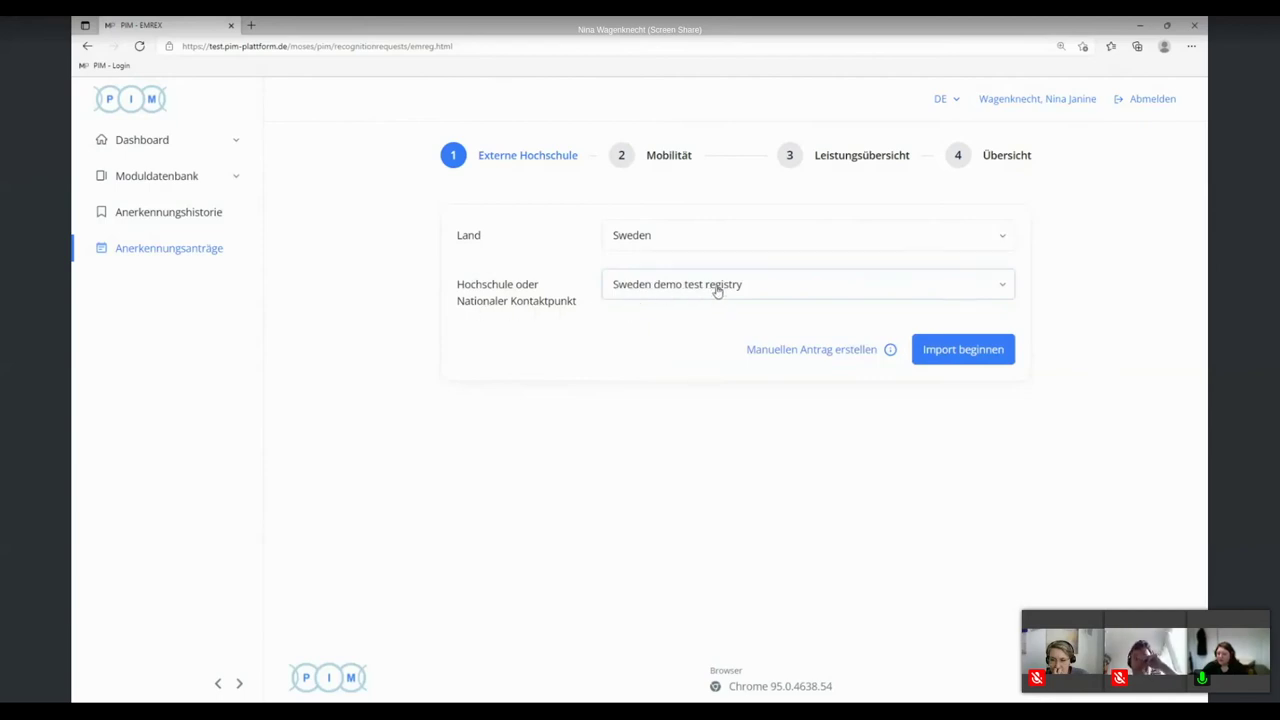
{"action": "left_click", "coordinate": [973, 357]}
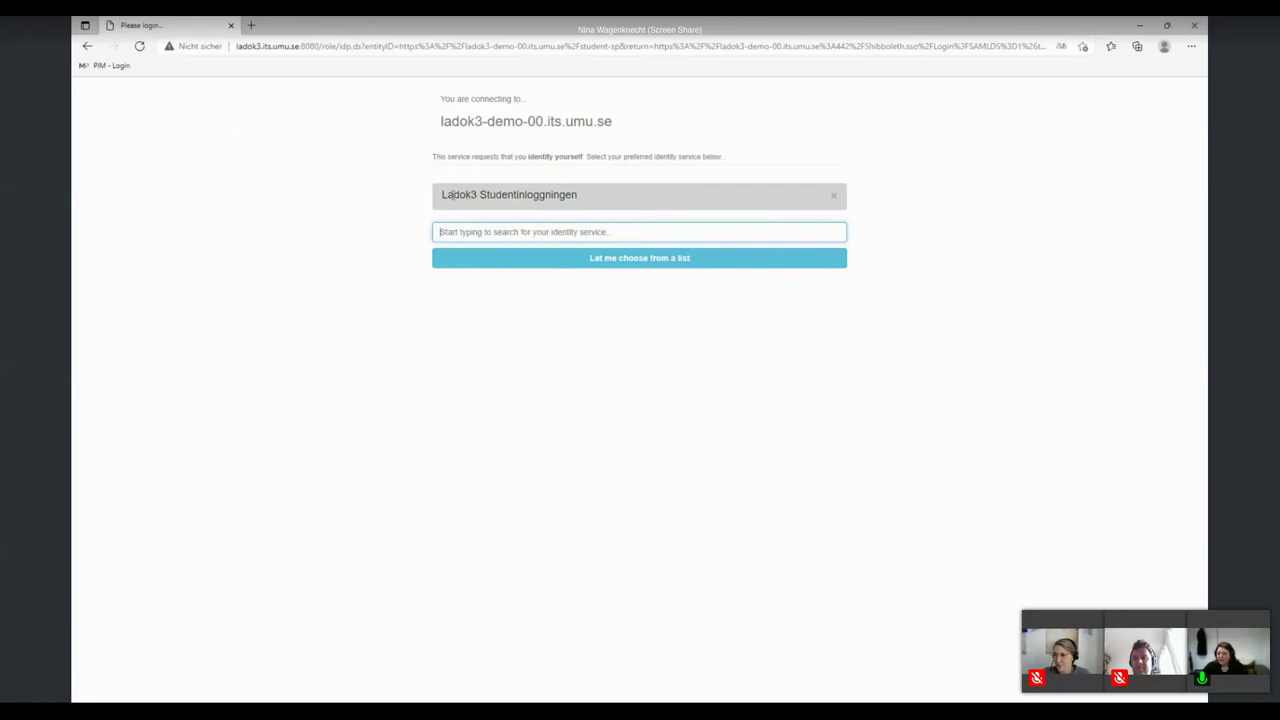
Log in through the Ladok3 Studentinloggningen identity service using the prefilled credentials.
{"action": "left_click", "coordinate": [447, 194]}
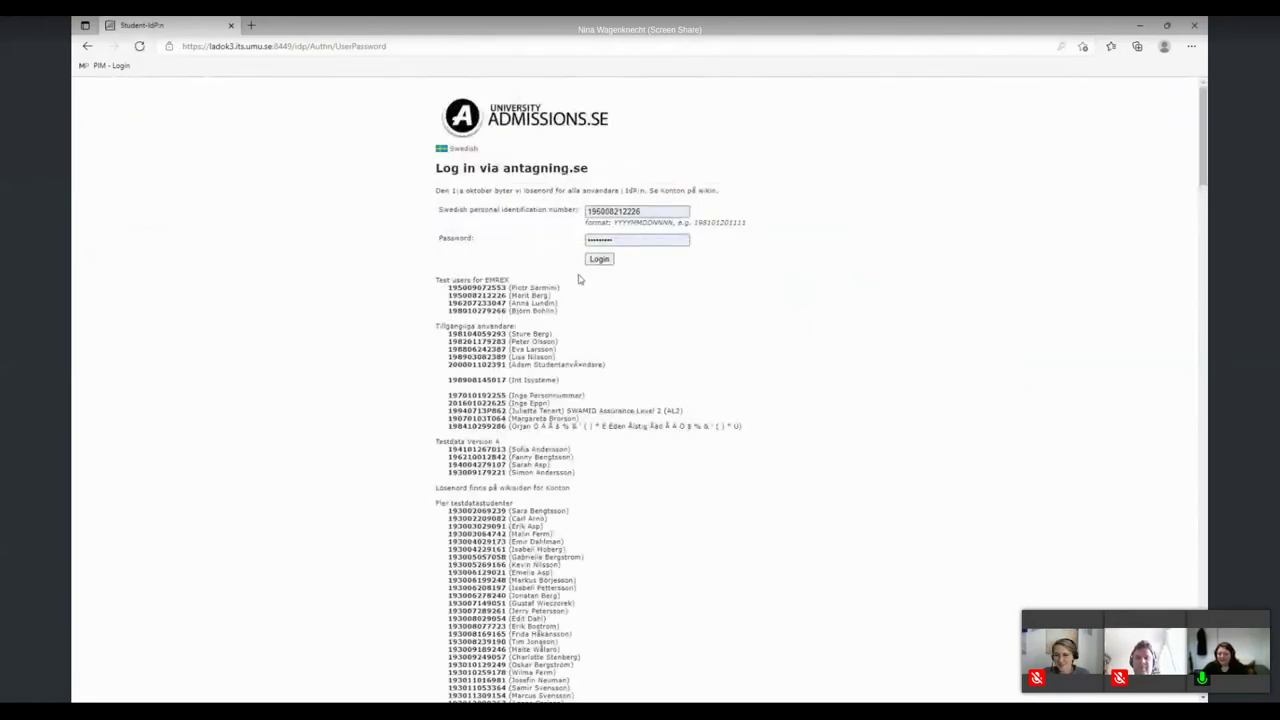
{"action": "left_click", "coordinate": [601, 262]}
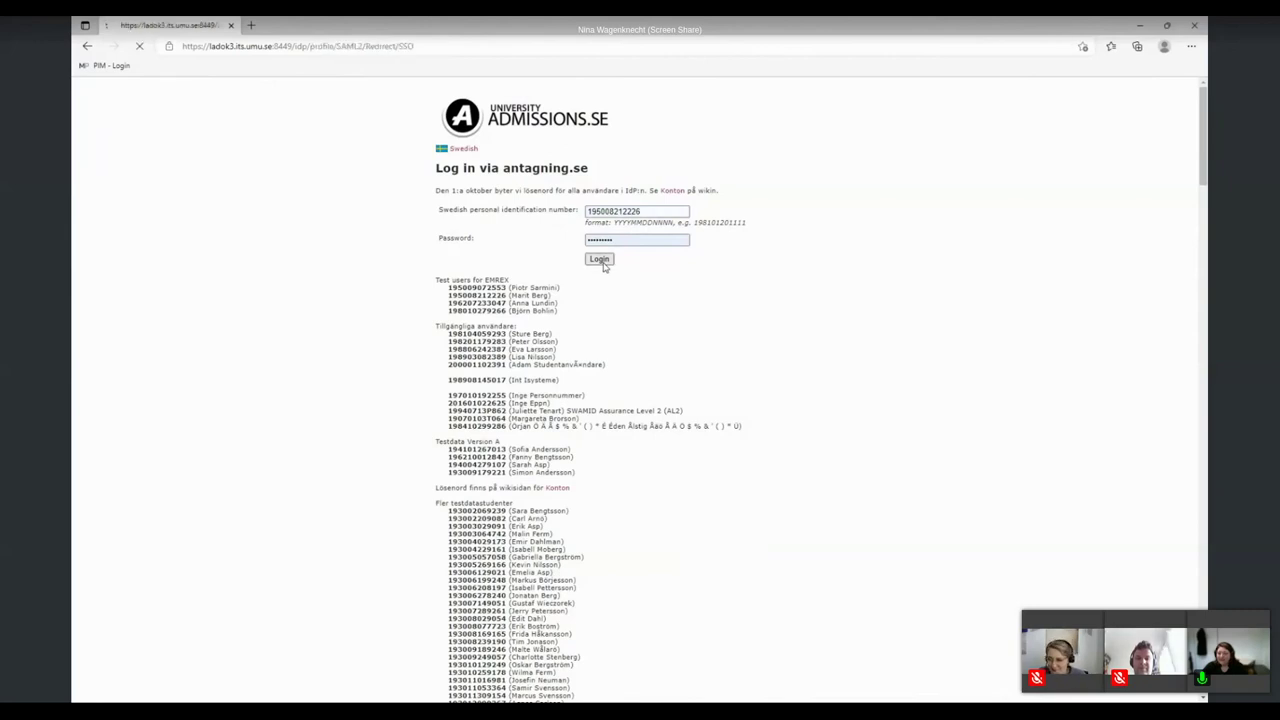
{"action": "left_click", "coordinate": [355, 142]}
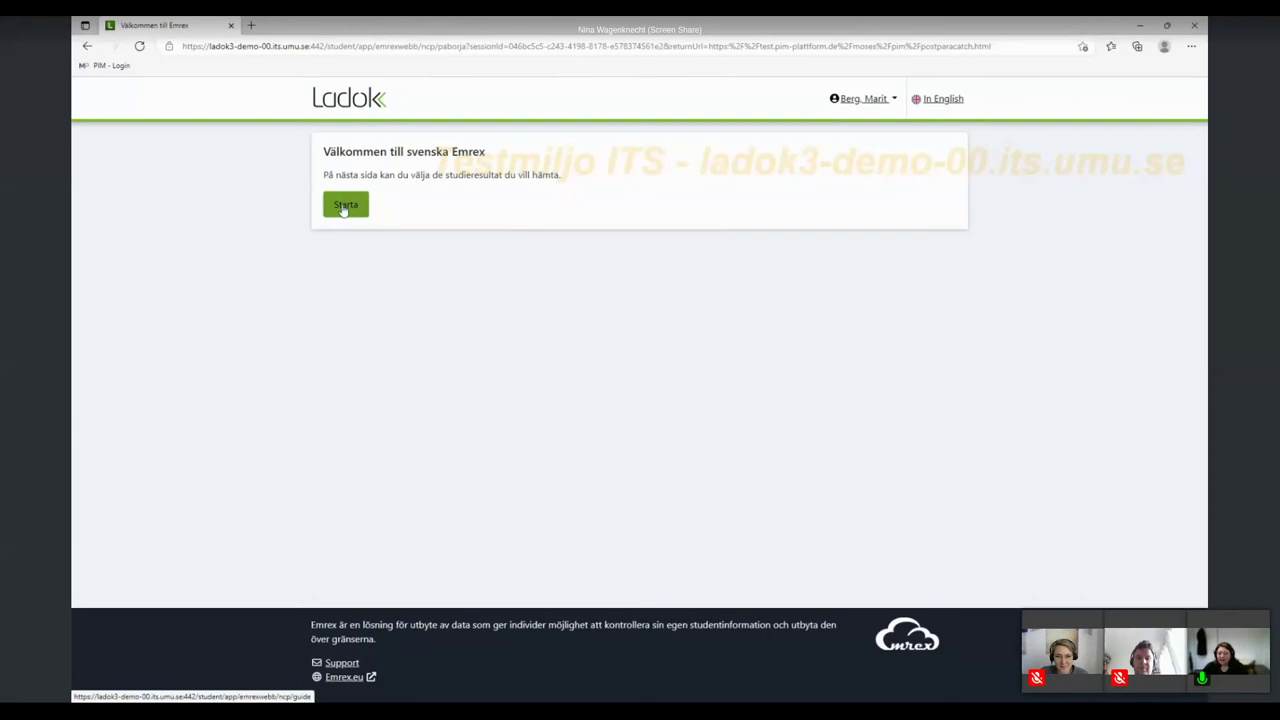
Select the Socionomprogrammet and Kandidatprogram i företagsekonomi study results in Emrex and export them.
{"action": "left_click", "coordinate": [344, 206]}
{"action": "left_click", "coordinate": [322, 270]}
{"action": "scroll", "coordinate": [449, 491], "scroll_direction": "down", "scroll_amount": 3}
{"action": "left_click", "coordinate": [322, 473]}
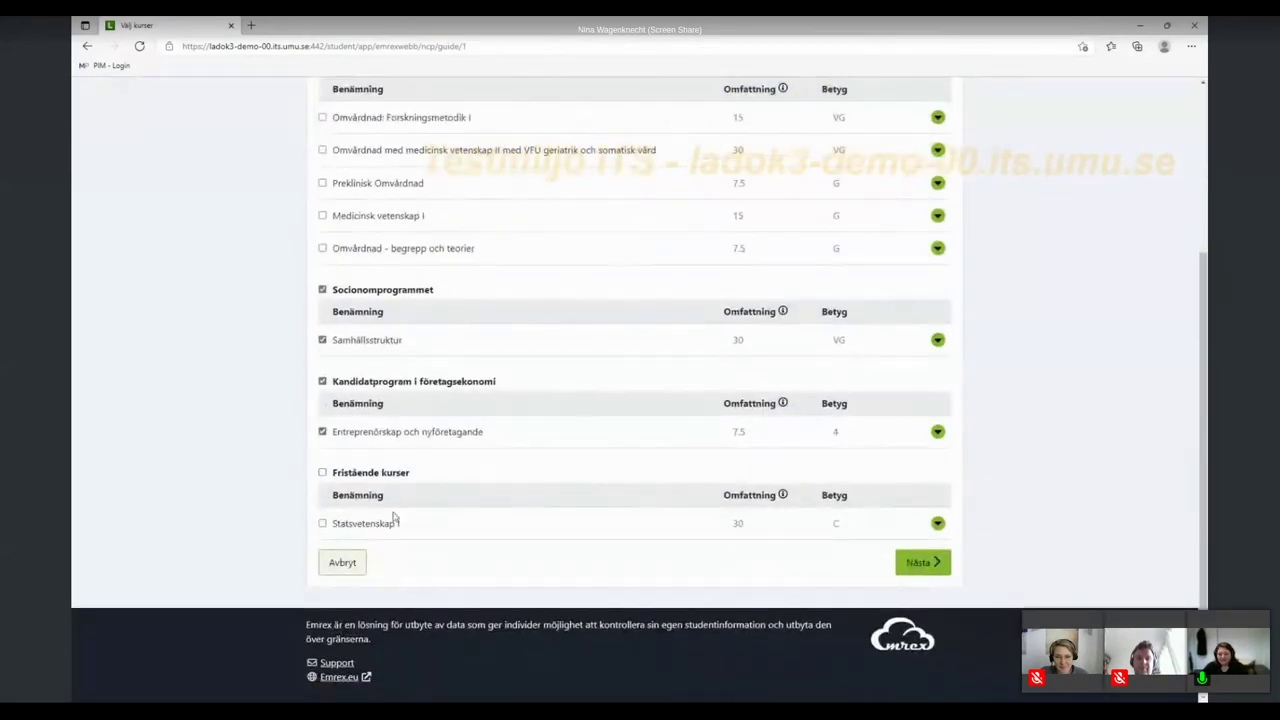
{"action": "scroll", "coordinate": [395, 518], "scroll_direction": "up", "scroll_amount": 5}
{"action": "scroll", "coordinate": [477, 386], "scroll_direction": "down", "scroll_amount": 2}
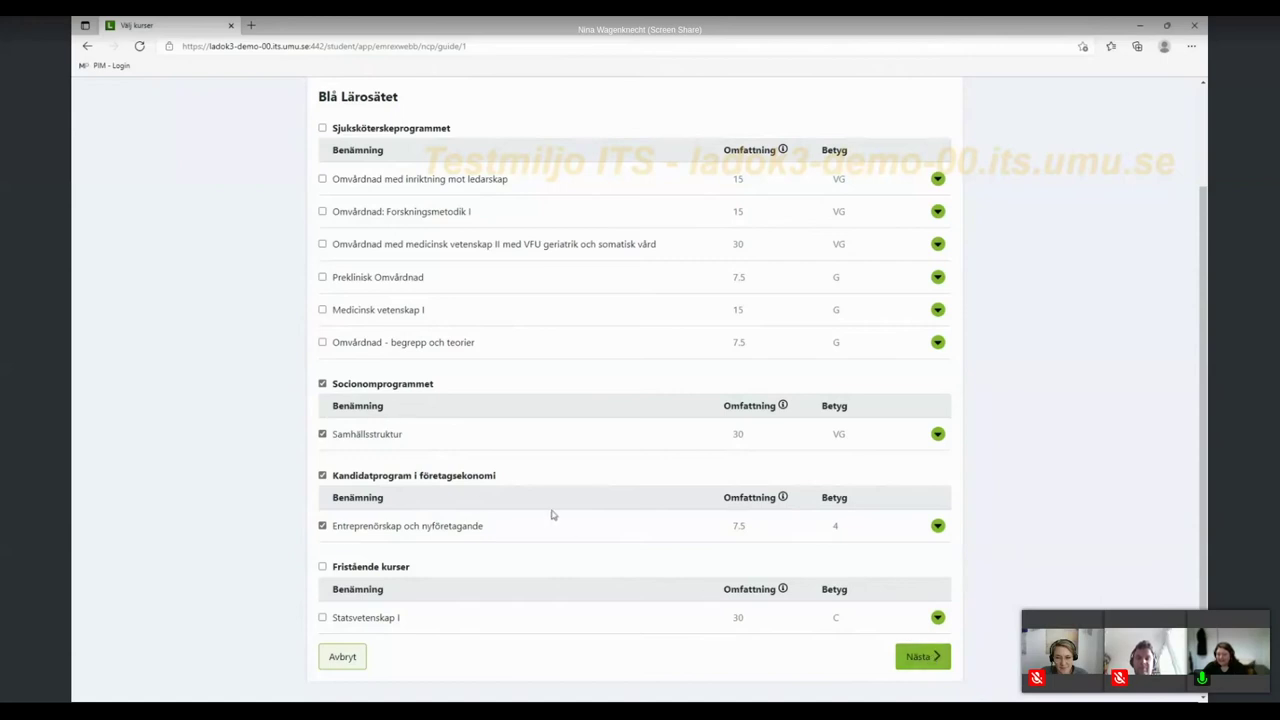
{"action": "left_click", "coordinate": [930, 657]}
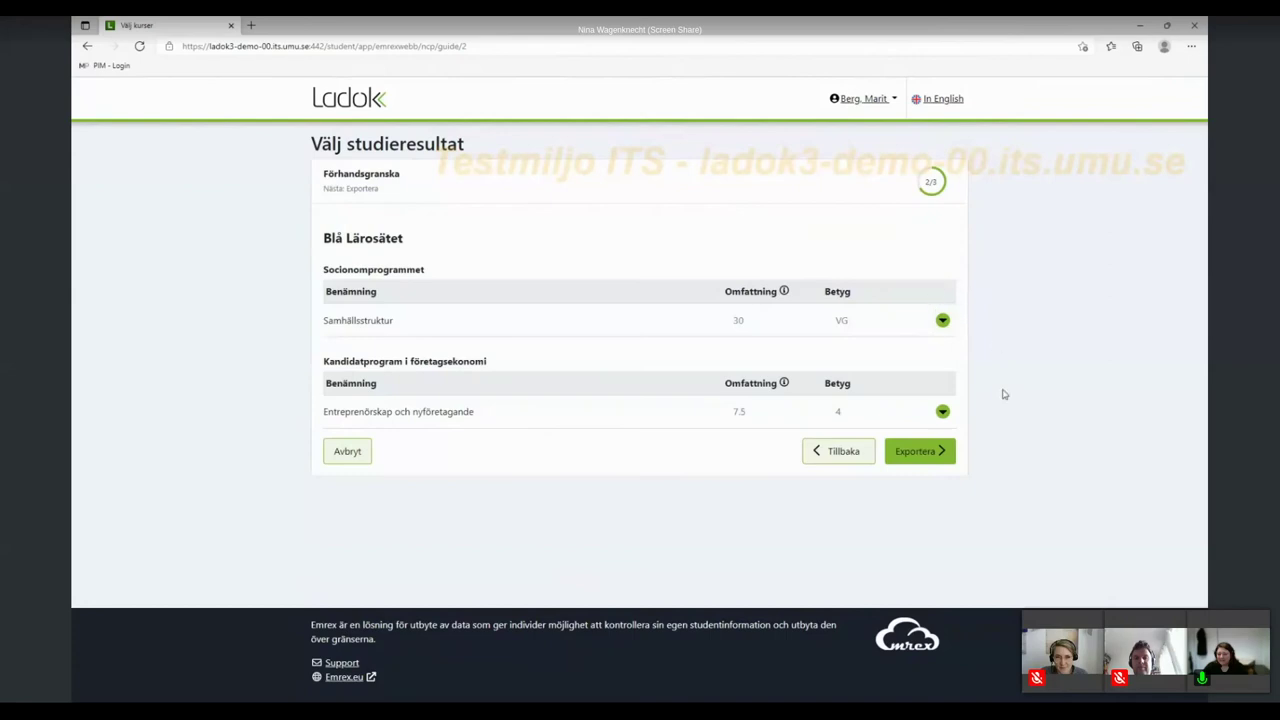
{"action": "left_click", "coordinate": [941, 455]}
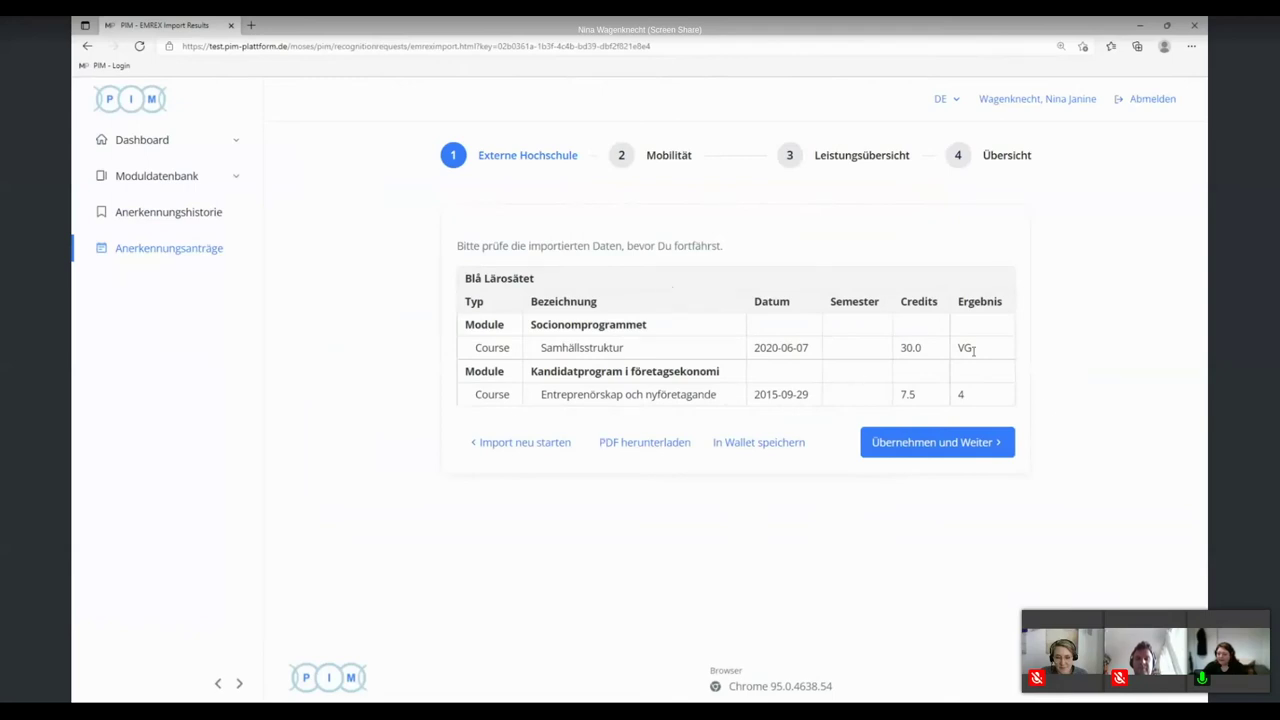
Accept the imported results and continue past the external university and mobility stages to the achievement overview.
{"action": "left_click", "coordinate": [975, 449]}
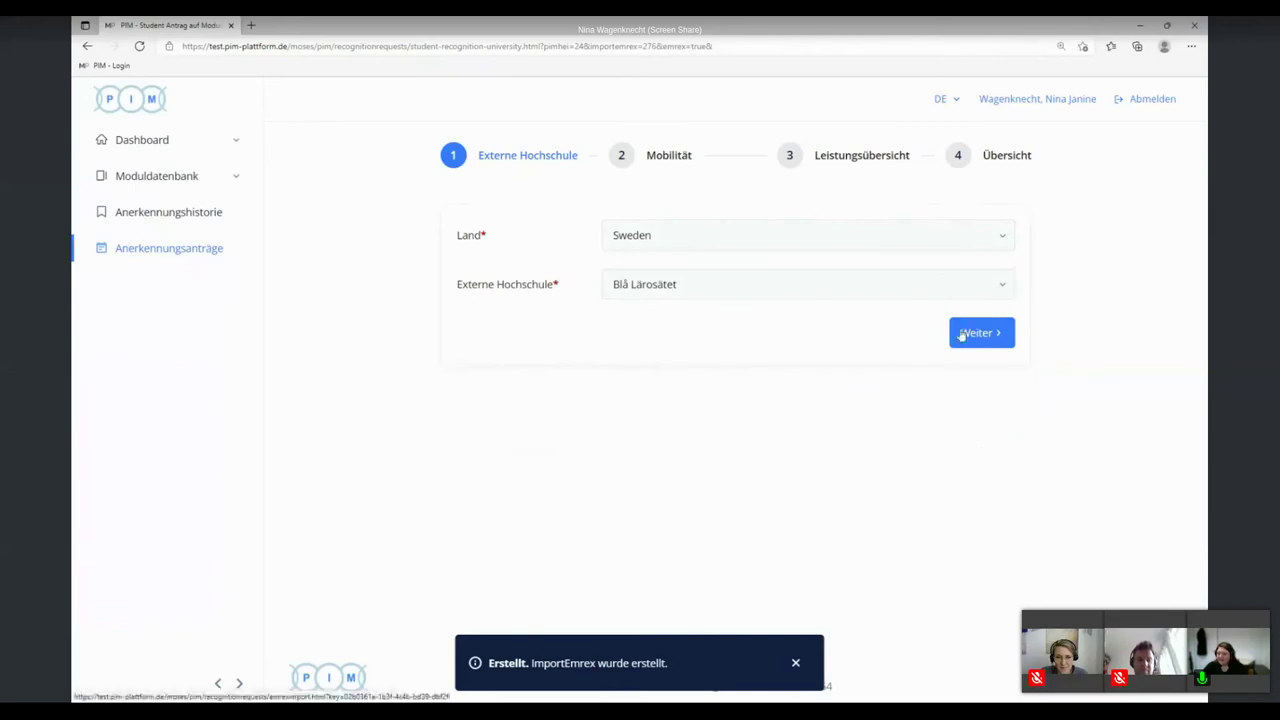
{"action": "left_click", "coordinate": [981, 337]}
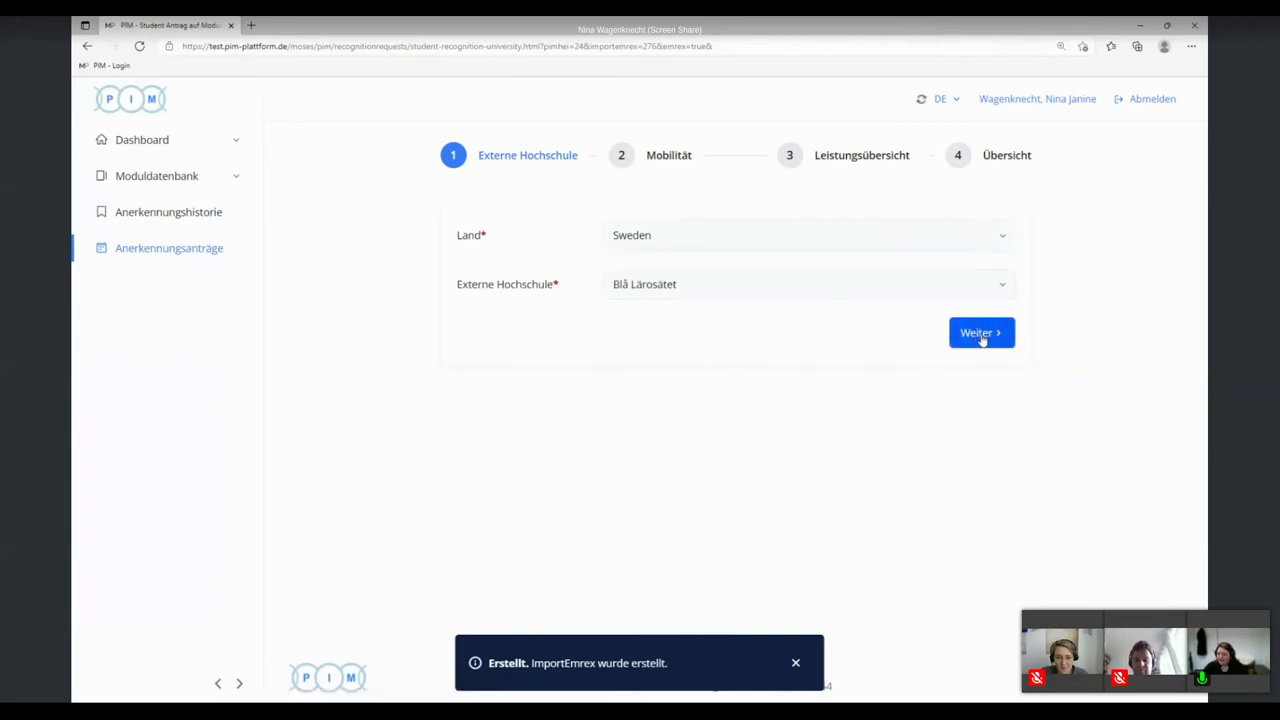
{"action": "left_click", "coordinate": [986, 383]}
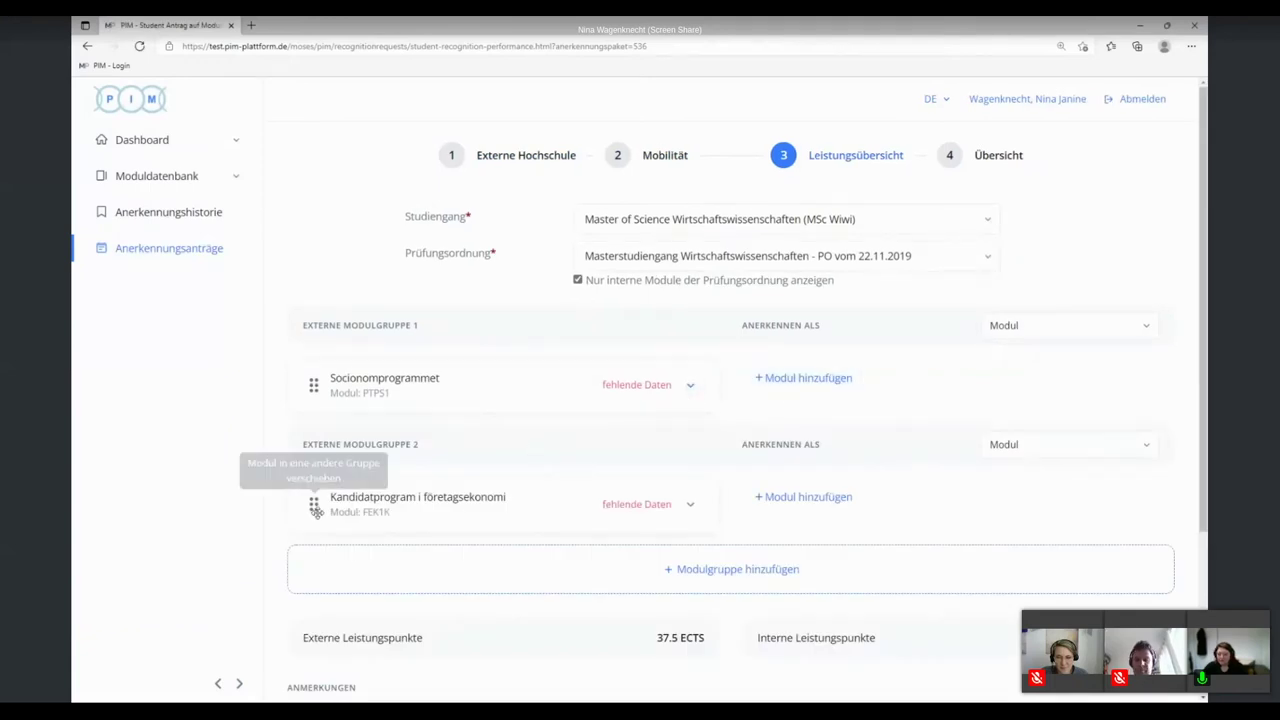
Try moving Kandidatprogram i företagsekonomi into external module group 1 and back, and inspect the details of Socionomprogrammet.
{"action": "left_click_drag", "start_coordinate": [313, 504], "coordinate": [315, 456]}
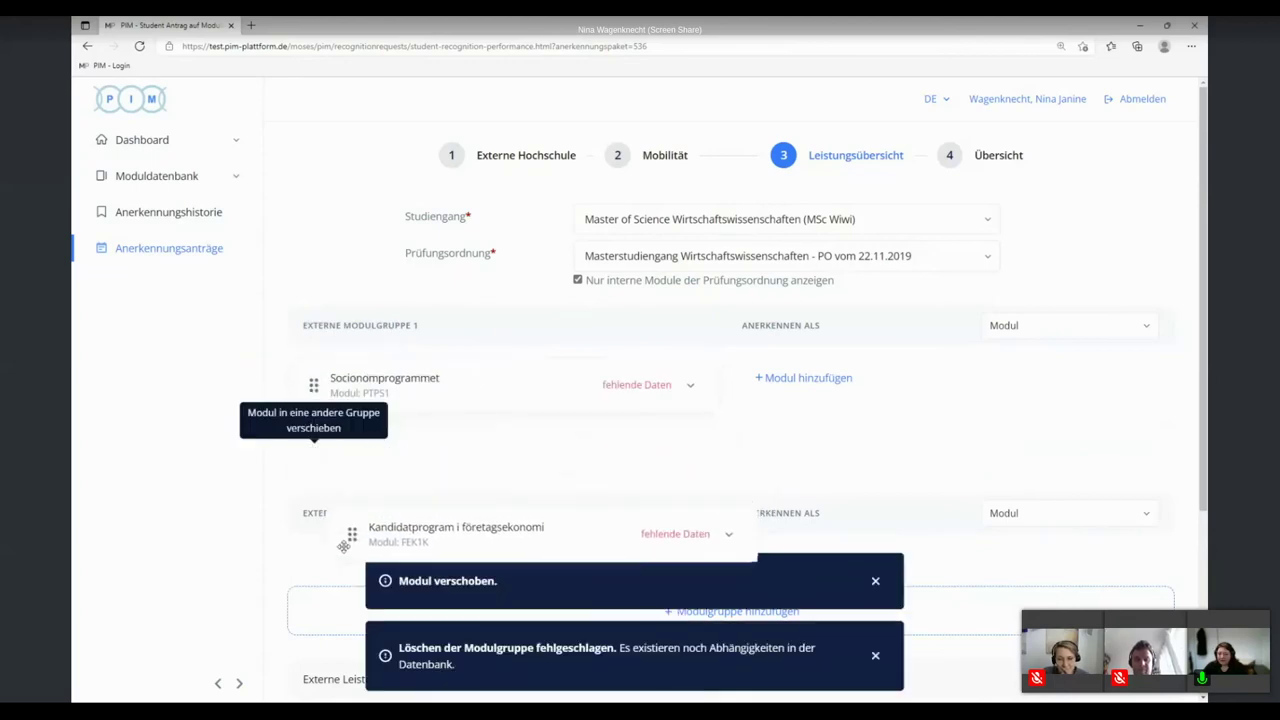
{"action": "left_click", "coordinate": [689, 384]}
{"action": "scroll", "coordinate": [560, 420], "scroll_direction": "down", "scroll_amount": 3}
{"action": "left_click", "coordinate": [571, 435]}
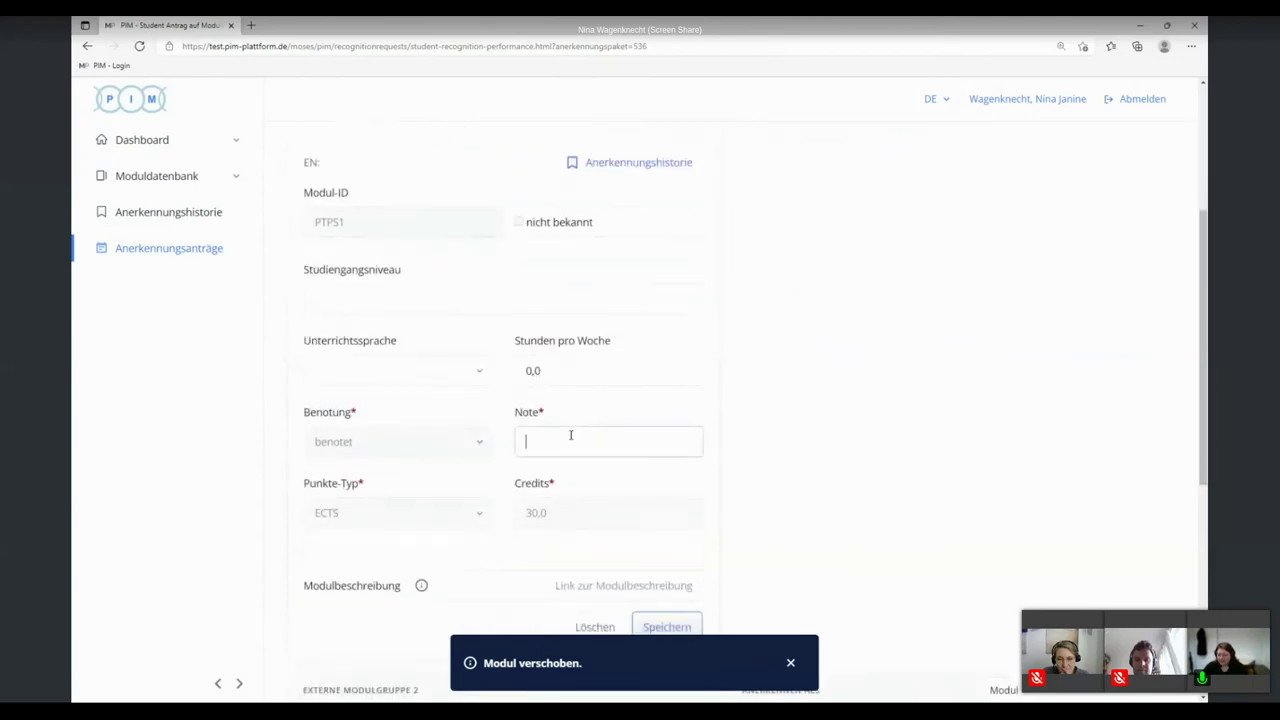
{"action": "scroll", "coordinate": [591, 425], "scroll_direction": "up", "scroll_amount": 3}
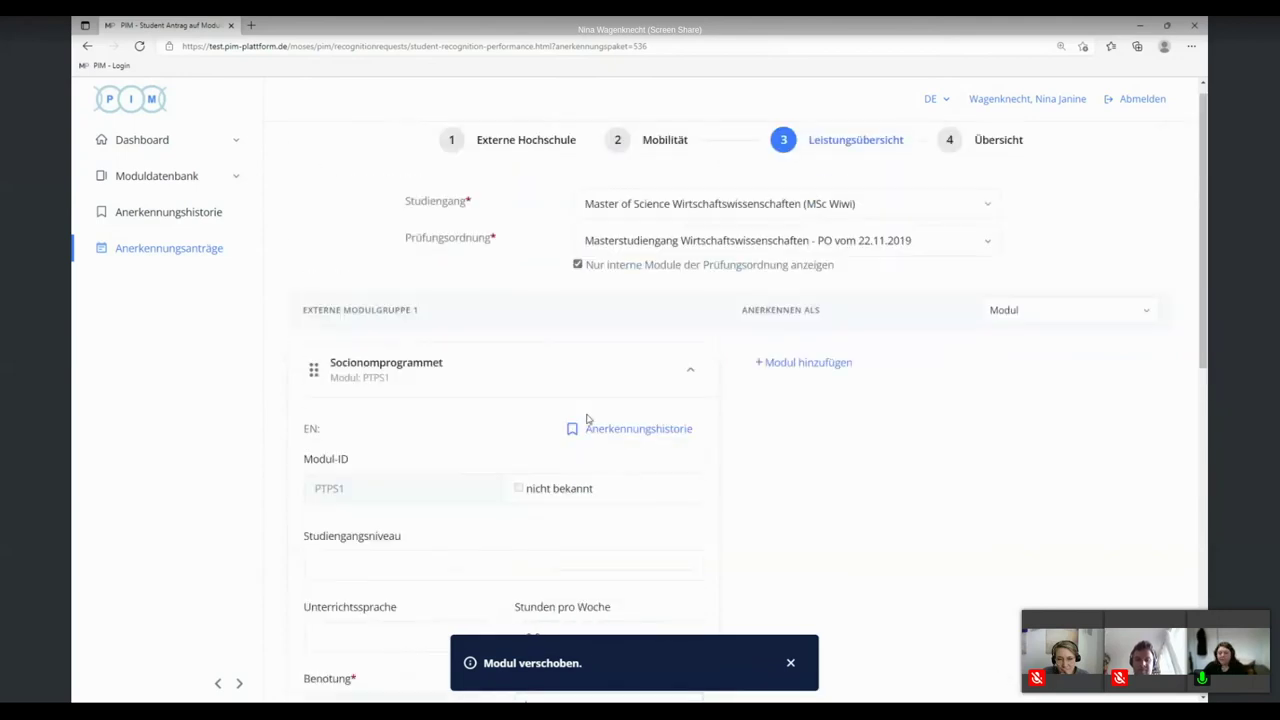
{"action": "left_click", "coordinate": [689, 384]}
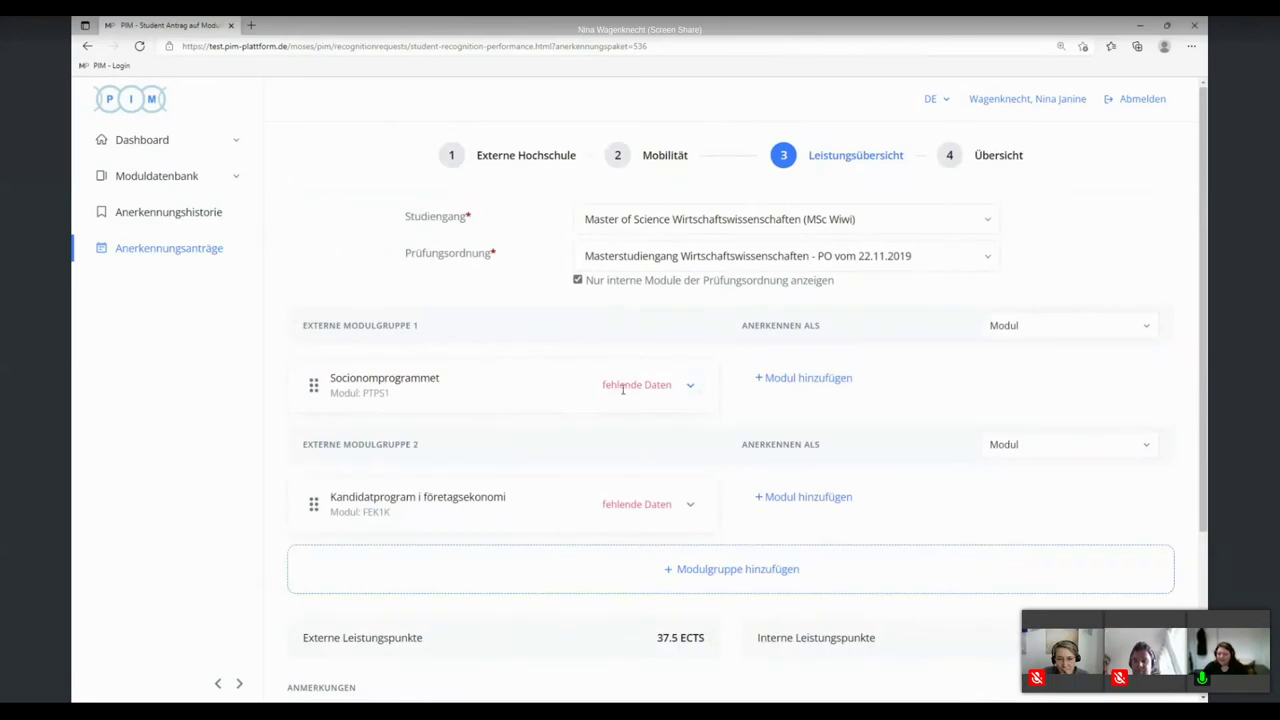
Set the grade of the external module Socionomprogrammet to 2,5 and save the module.
{"action": "left_click", "coordinate": [689, 386]}
{"action": "scroll", "coordinate": [590, 418], "scroll_direction": "down", "scroll_amount": 3}
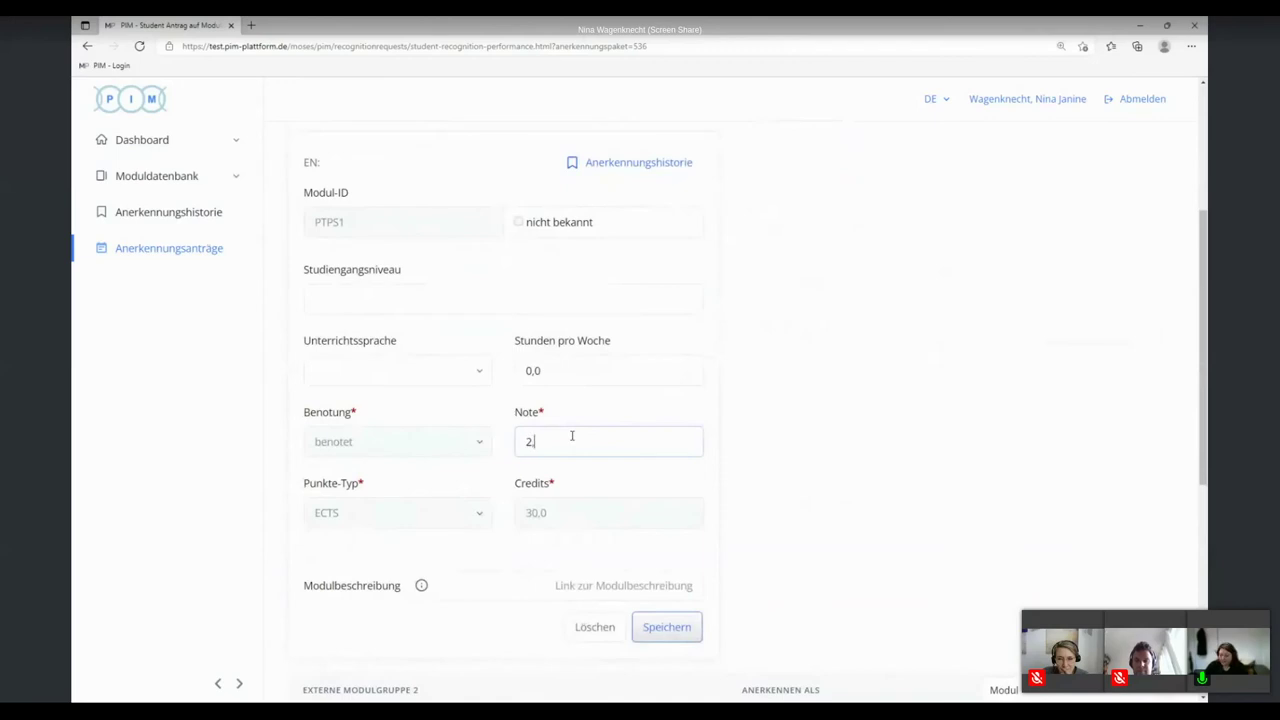
{"action": "left_click", "coordinate": [652, 624]}
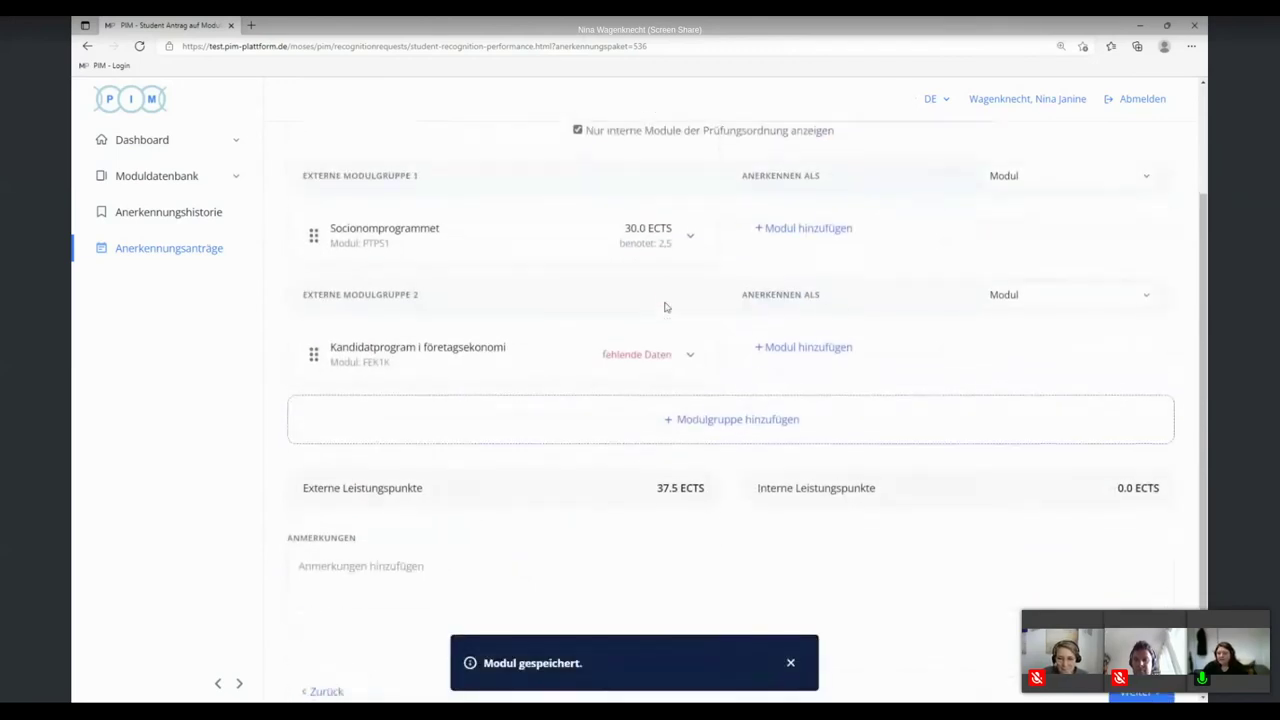
Set the grade of the external module Kandidatprogram i företagsekonomi to 1 and save the module.
{"action": "left_click", "coordinate": [689, 371]}
{"action": "scroll", "coordinate": [640, 371], "scroll_direction": "down", "scroll_amount": 4}
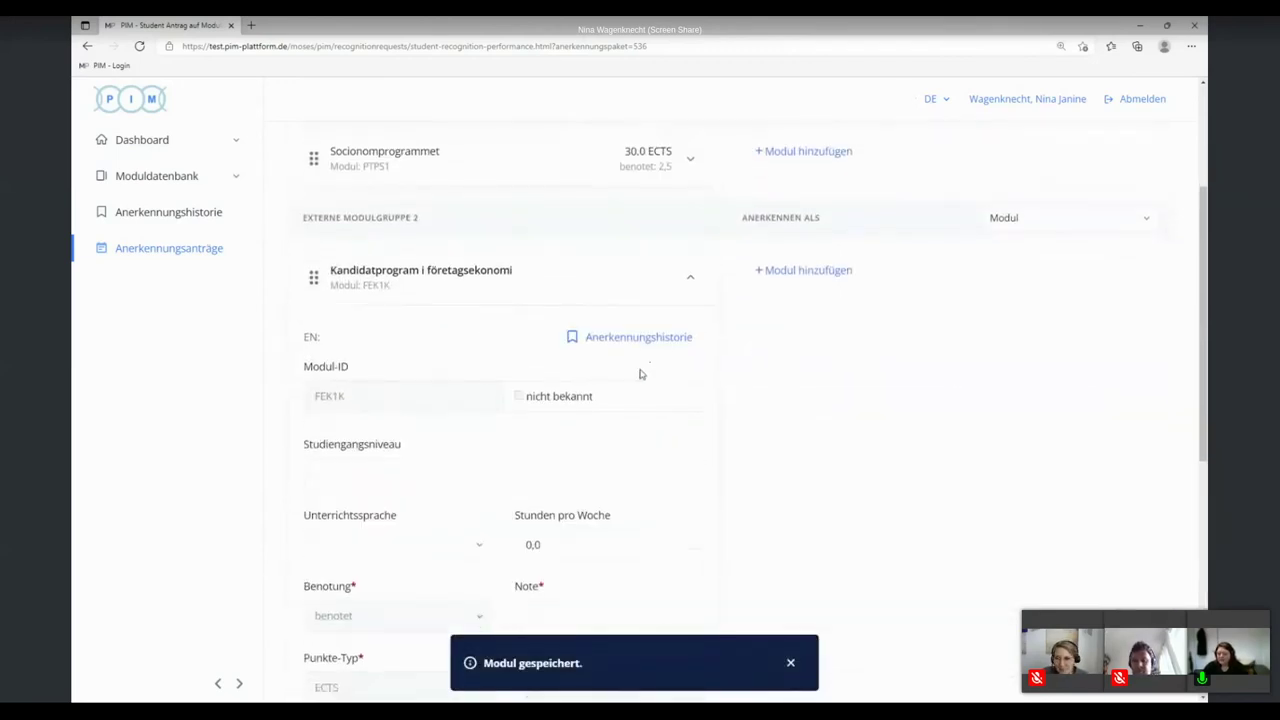
{"action": "left_click", "coordinate": [556, 340]}
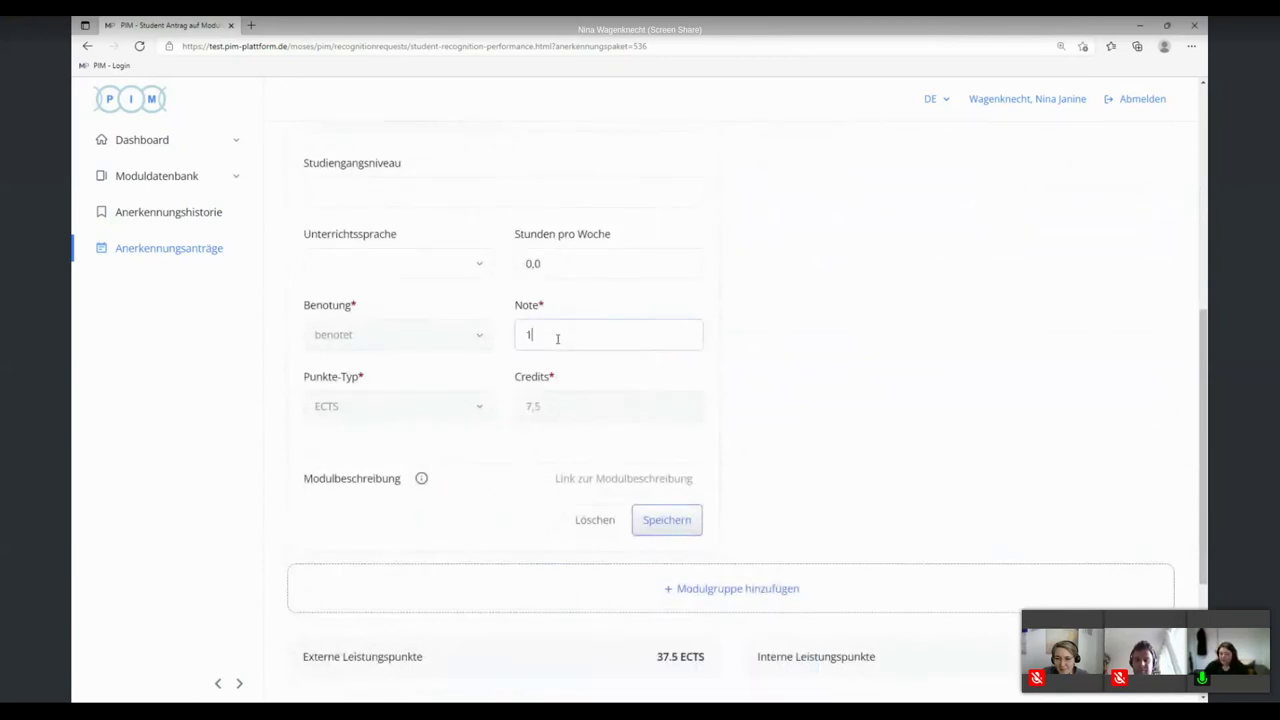
{"action": "left_click", "coordinate": [688, 517]}
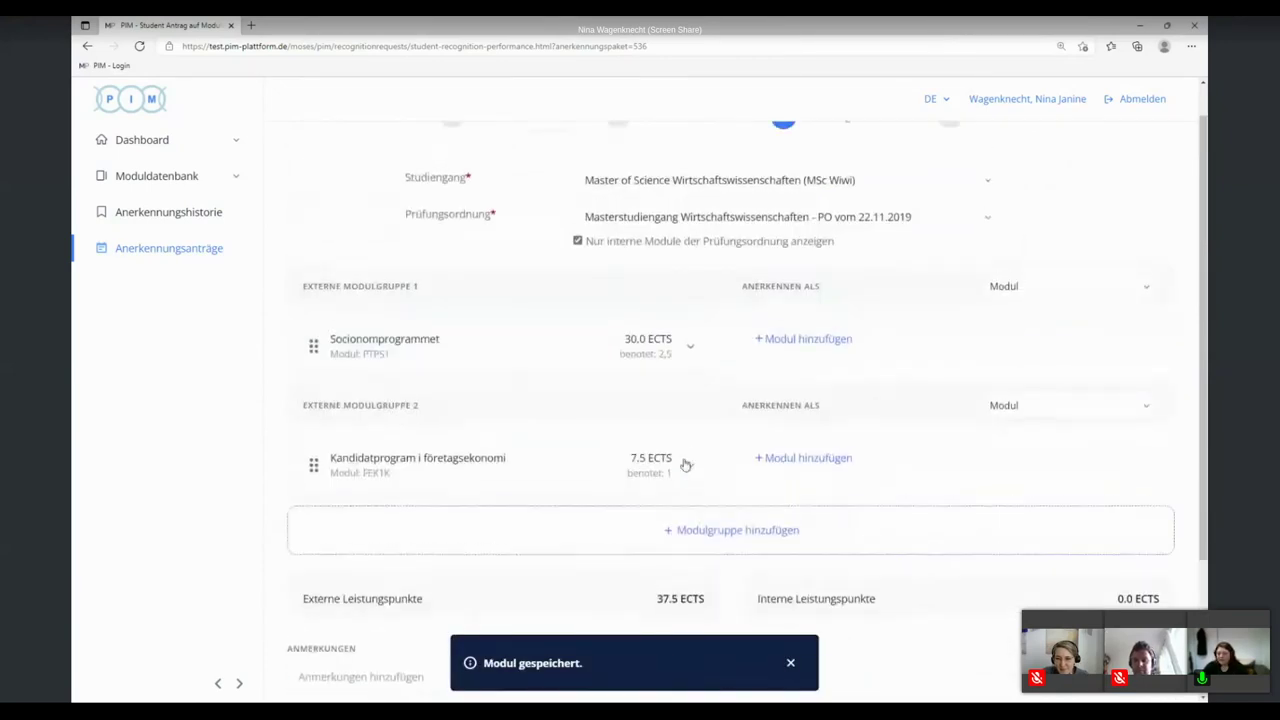
Have external module group 1 recognised as the Studiengangsbereich "Module - M.WIWI-WIP" and save the assignment.
{"action": "scroll", "coordinate": [690, 370], "scroll_direction": "up", "scroll_amount": 1}
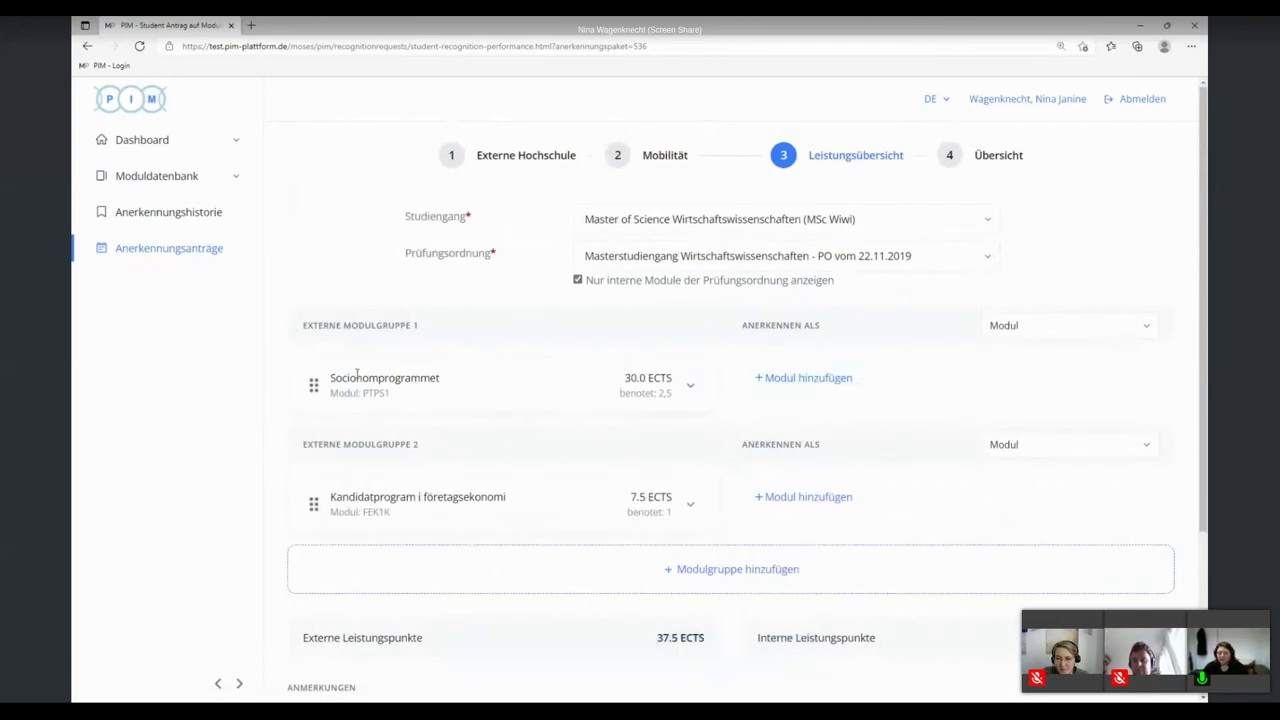
{"action": "left_click", "coordinate": [1100, 328]}
{"action": "left_click", "coordinate": [1011, 373]}
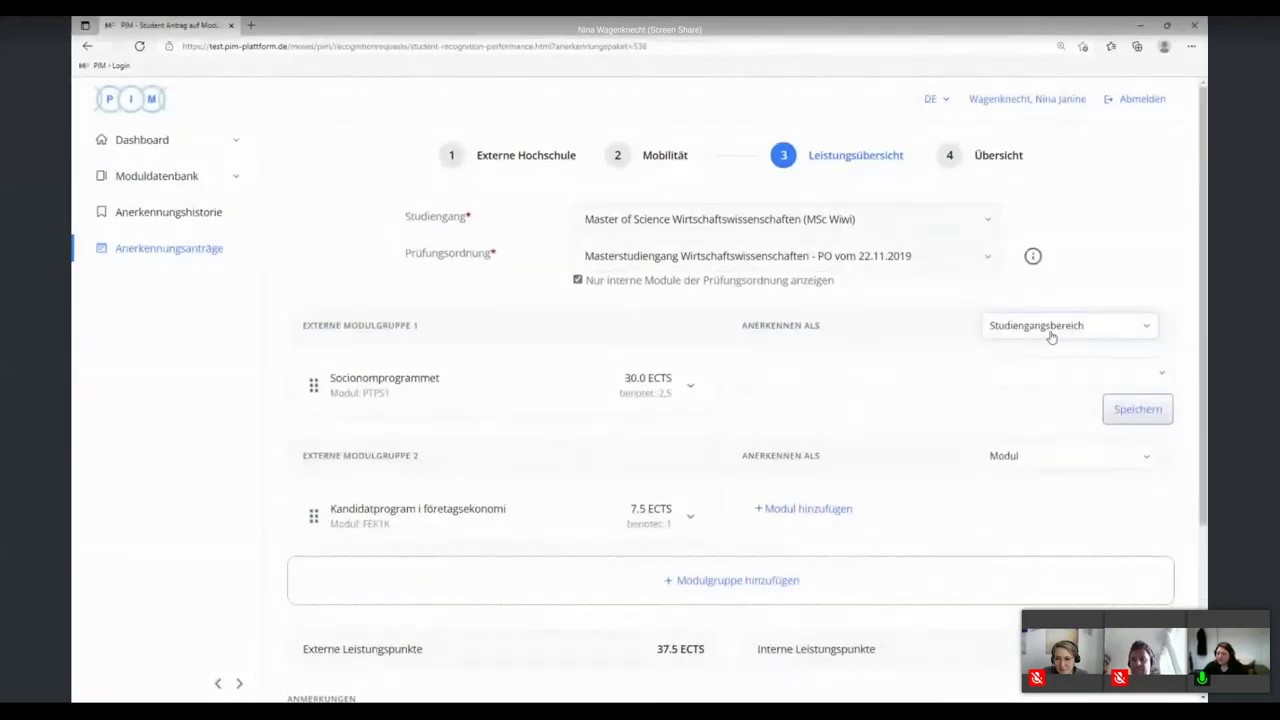
{"action": "left_click", "coordinate": [820, 376]}
{"action": "scroll", "coordinate": [840, 432], "scroll_direction": "down", "scroll_amount": 2}
{"action": "scroll", "coordinate": [848, 289], "scroll_direction": "down", "scroll_amount": 3}
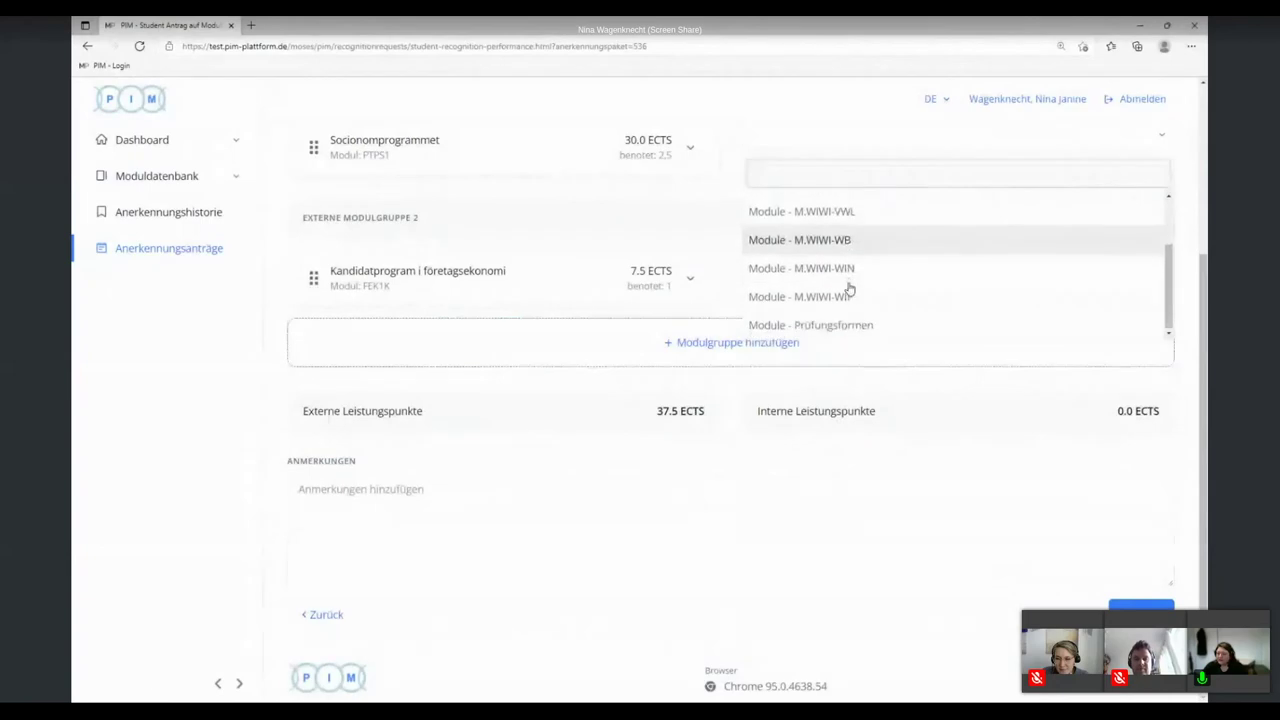
{"action": "scroll", "coordinate": [878, 425], "scroll_direction": "up", "scroll_amount": 2}
{"action": "left_click", "coordinate": [843, 480]}
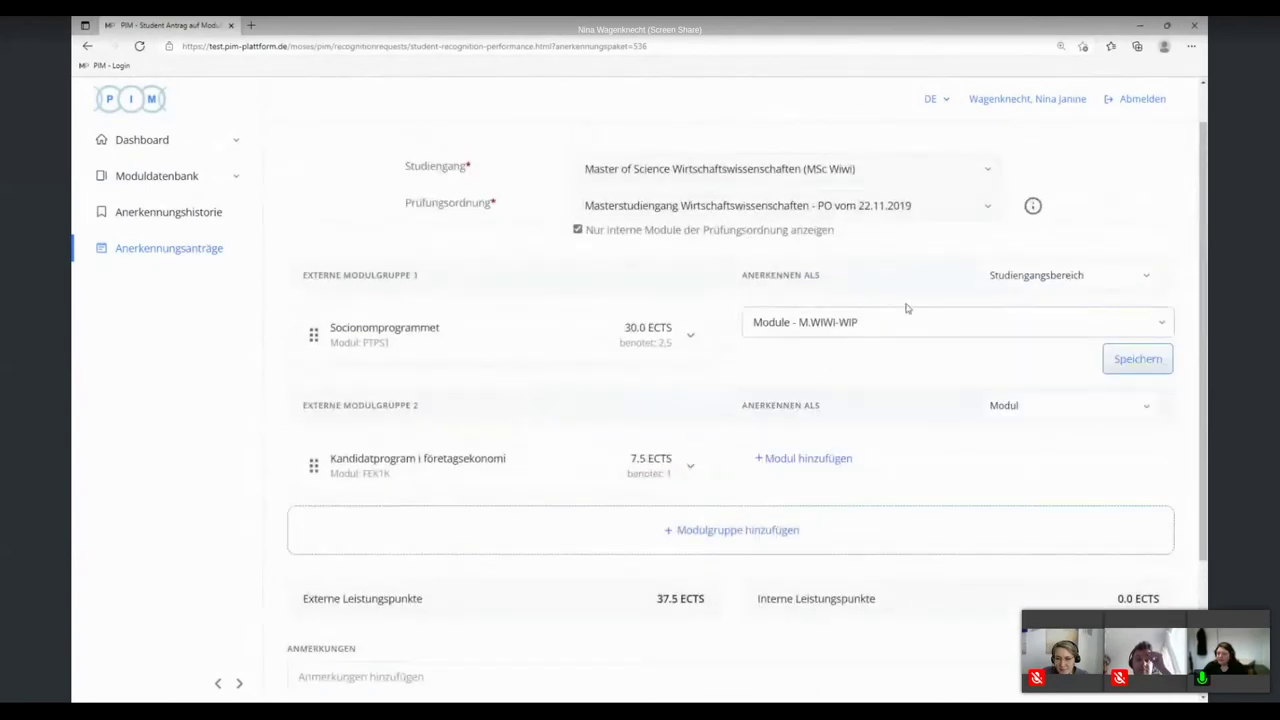
{"action": "left_click", "coordinate": [1132, 360]}
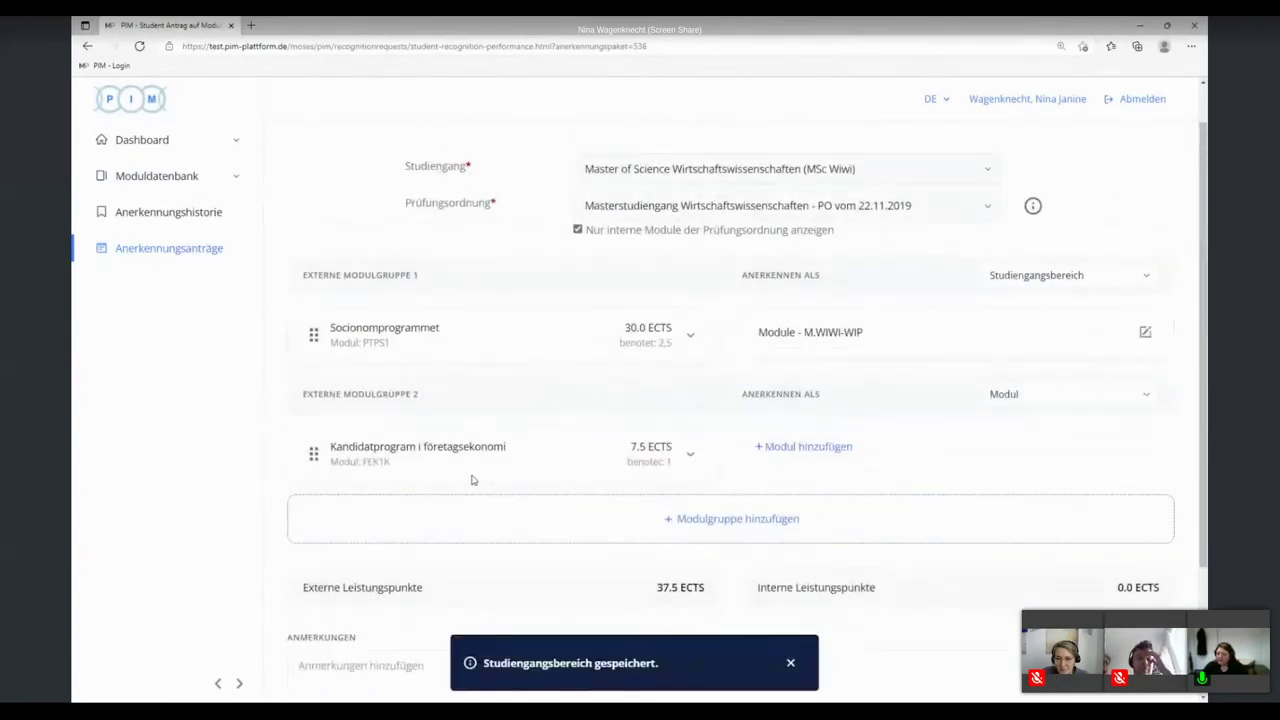
Assign the internal module Strategische Unternehmensführung to external module group 2, searching with "unter", save it and continue to the application summary.
{"action": "left_click", "coordinate": [785, 448]}
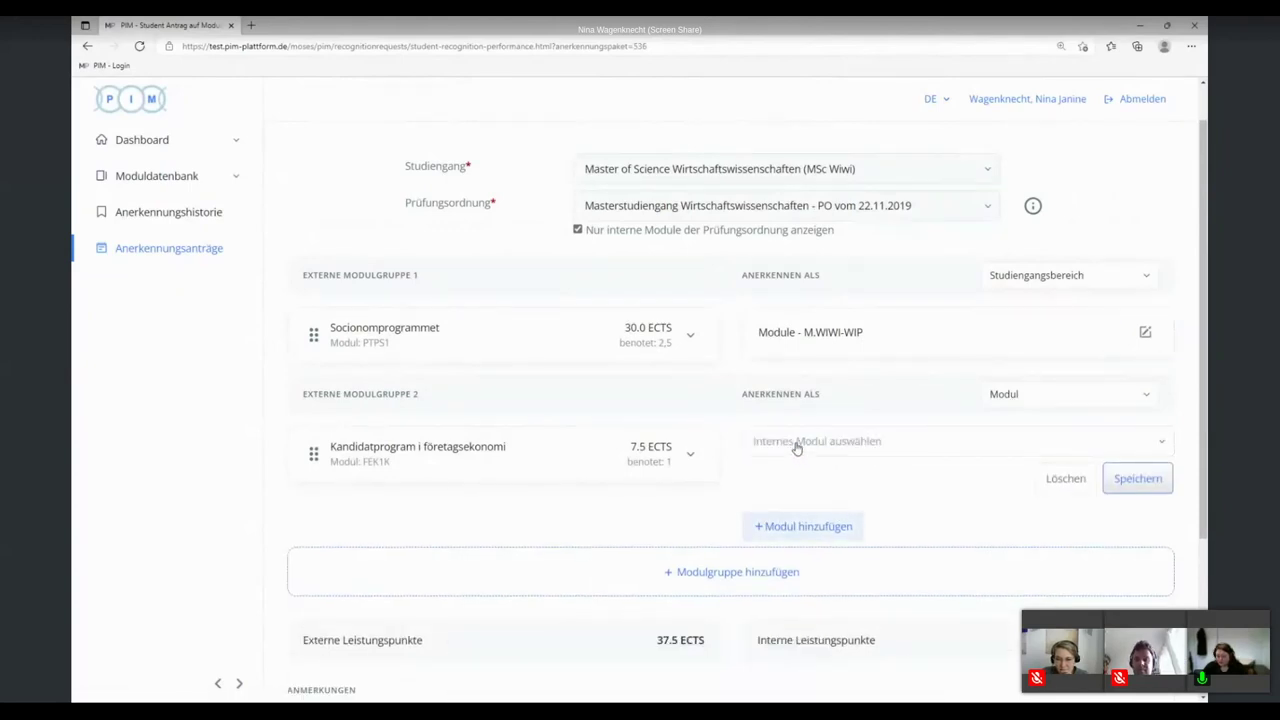
{"action": "left_click", "coordinate": [797, 448]}
{"action": "scroll", "coordinate": [806, 537], "scroll_direction": "down", "scroll_amount": 5}
{"action": "scroll", "coordinate": [843, 541], "scroll_direction": "down", "scroll_amount": 2}
{"action": "left_click", "coordinate": [812, 440]}
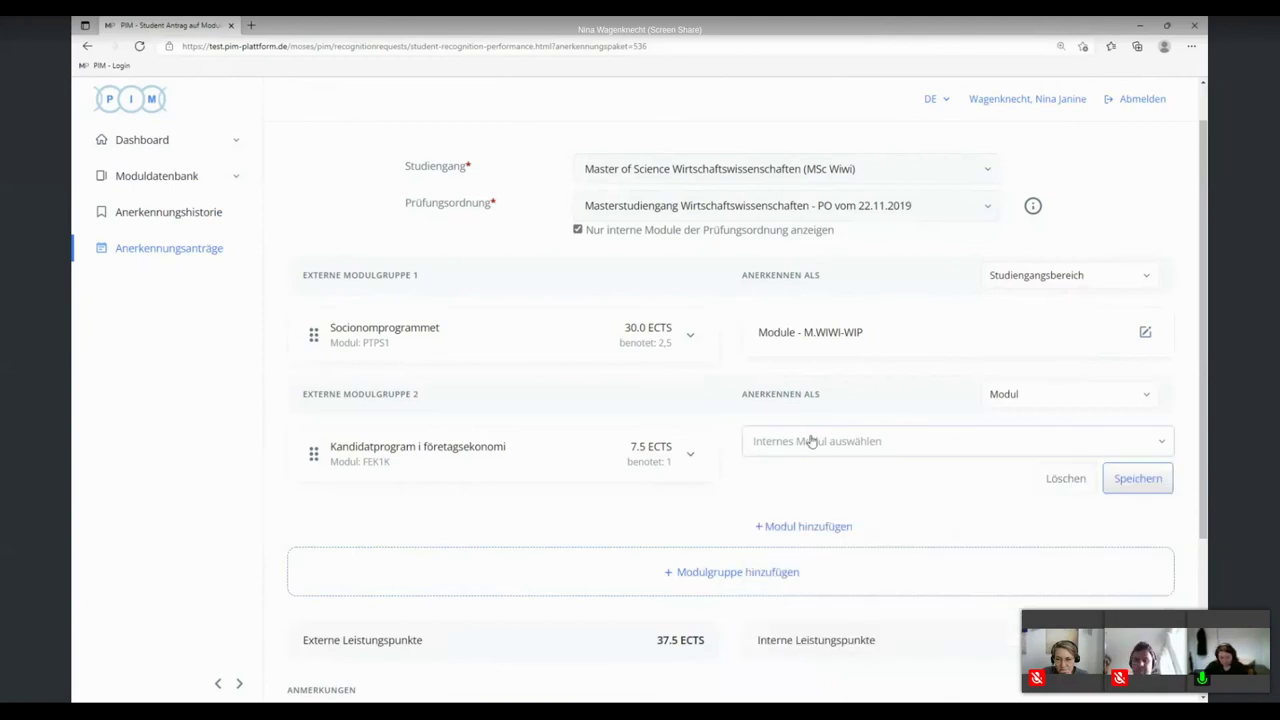
{"action": "left_click", "coordinate": [812, 441]}
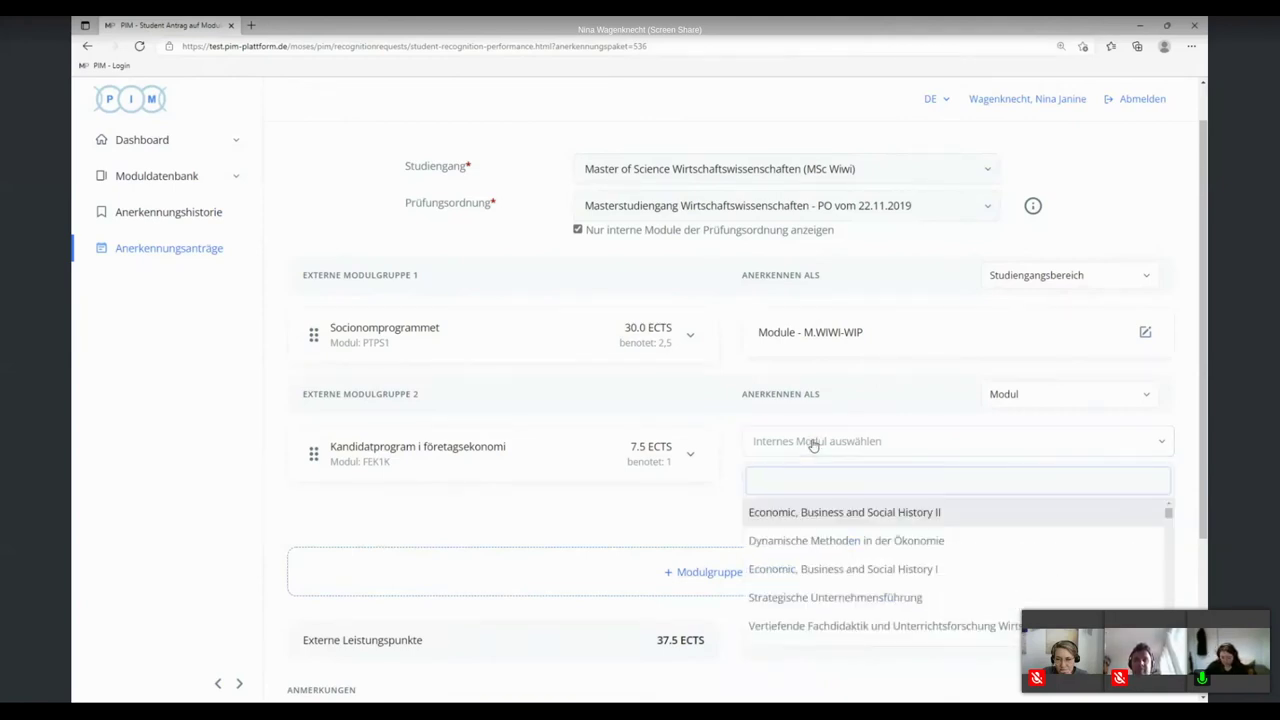
{"action": "type", "text": "unter"}
{"action": "left_click", "coordinate": [826, 510]}
{"action": "left_click", "coordinate": [1120, 479]}
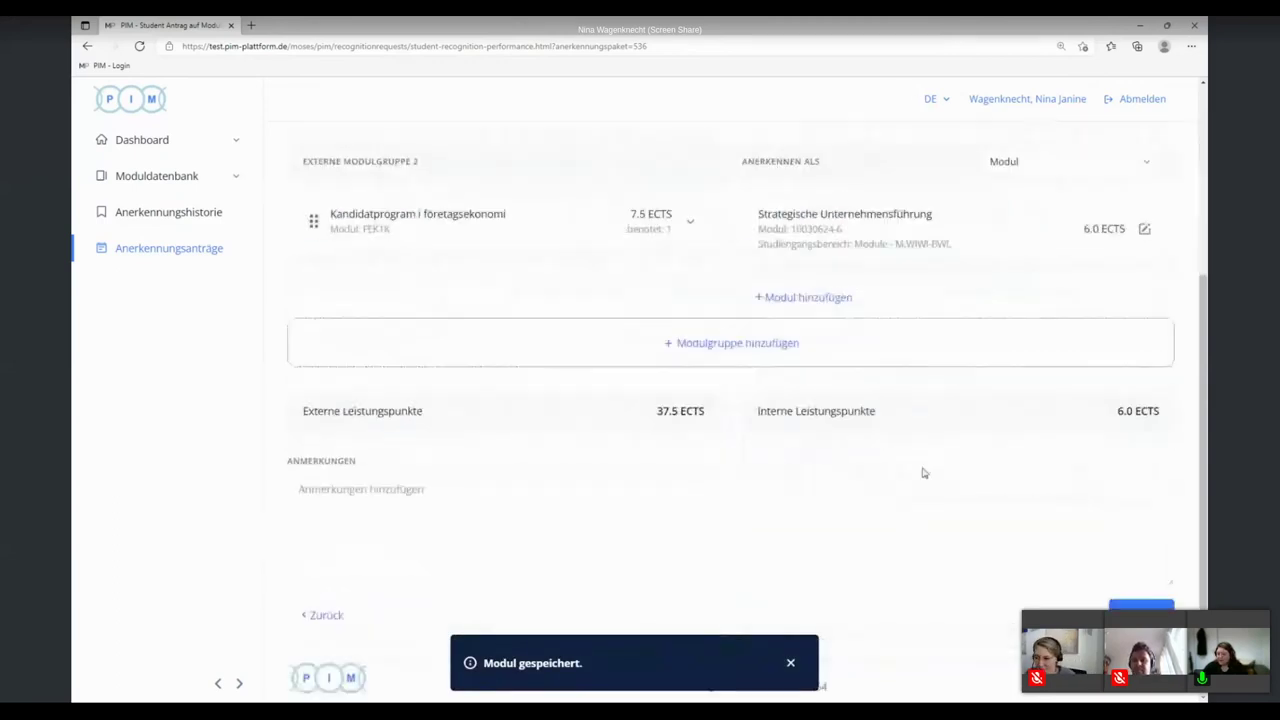
{"action": "scroll", "coordinate": [945, 474], "scroll_direction": "down", "scroll_amount": 5}
{"action": "left_click", "coordinate": [1140, 606]}
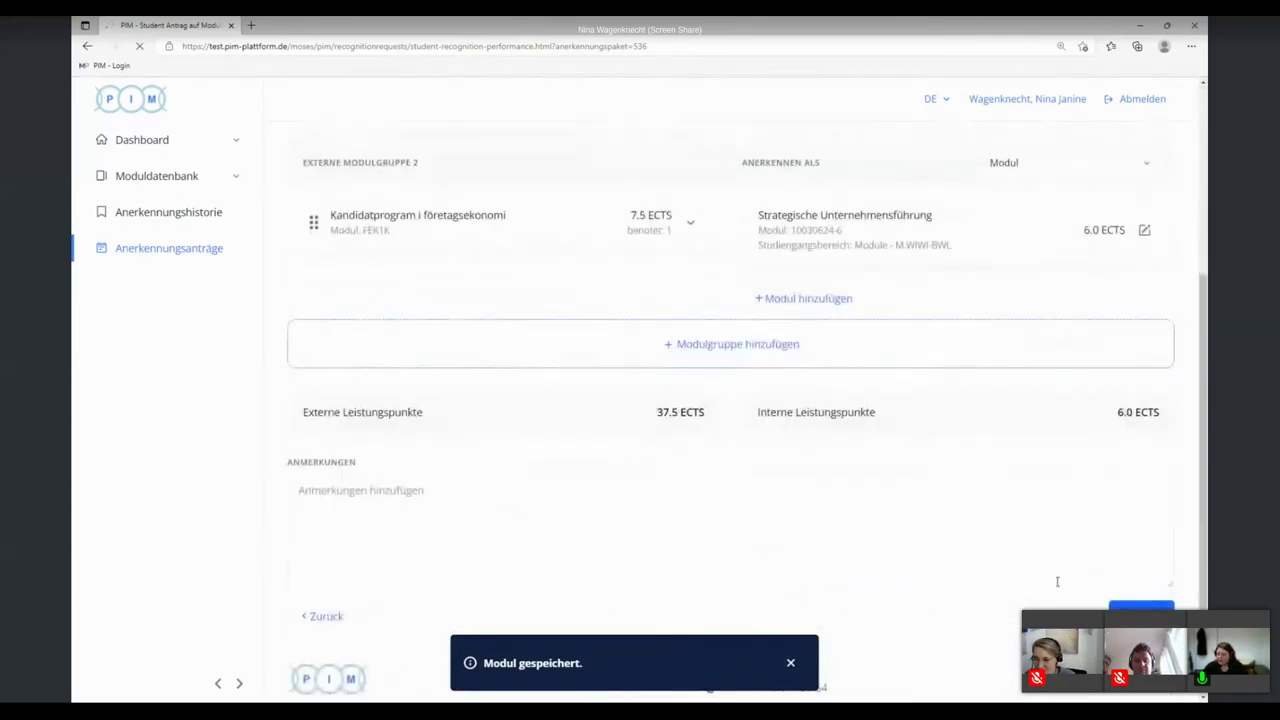
Review the summary's general details, module assignments and attached documents, and submit the final recognition application.
{"action": "scroll", "coordinate": [655, 338], "scroll_direction": "down", "scroll_amount": 5}
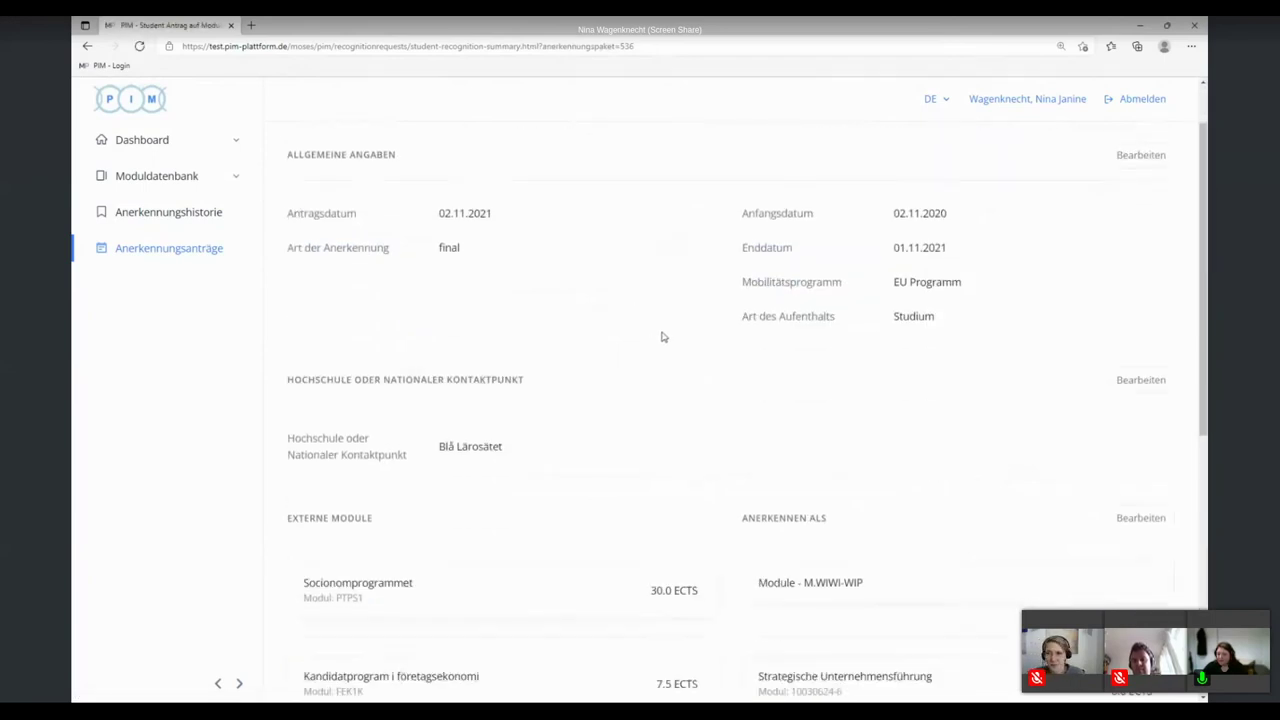
{"action": "scroll", "coordinate": [896, 350], "scroll_direction": "up", "scroll_amount": 4}
{"action": "scroll", "coordinate": [898, 420], "scroll_direction": "down", "scroll_amount": 1}
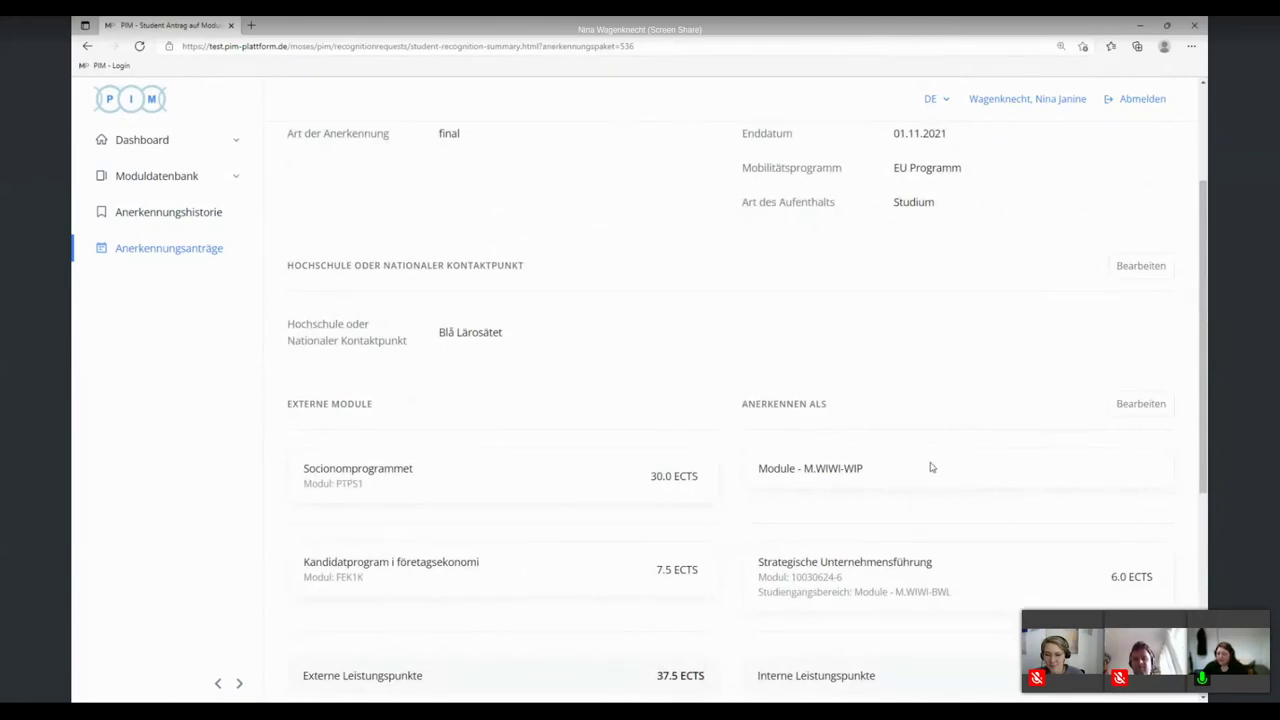
{"action": "scroll", "coordinate": [951, 457], "scroll_direction": "down", "scroll_amount": 1}
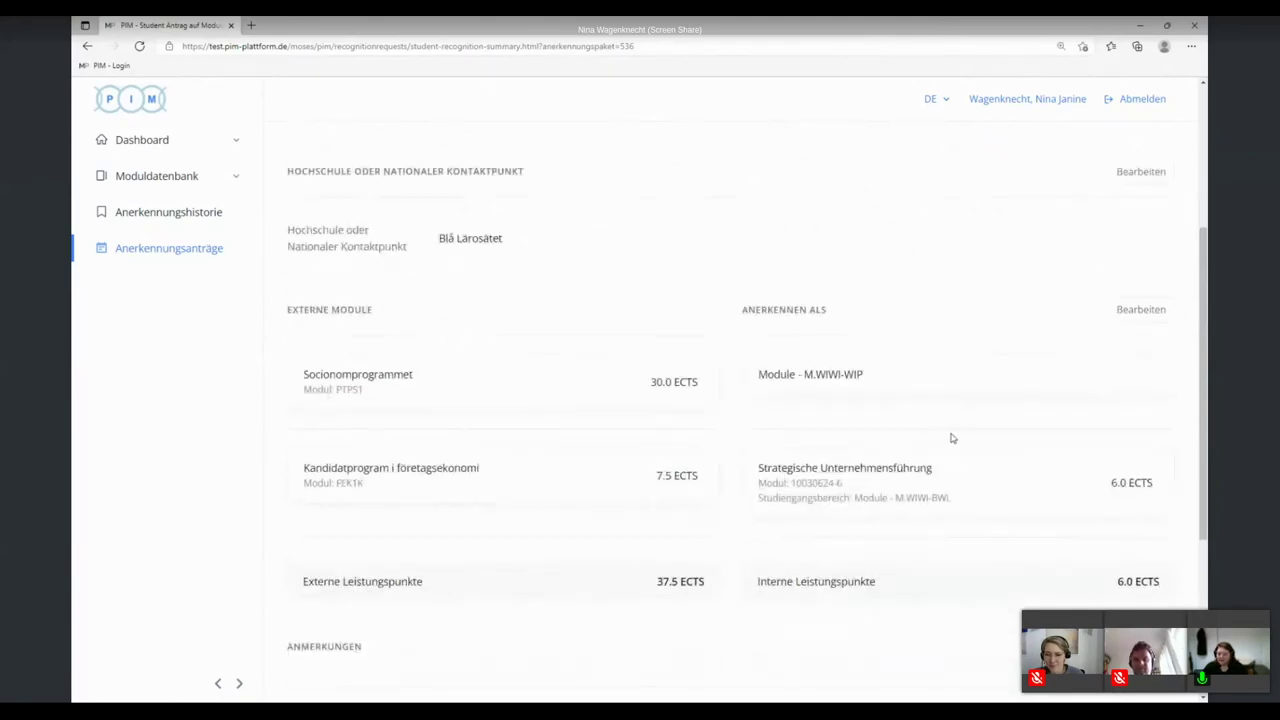
{"action": "scroll", "coordinate": [951, 438], "scroll_direction": "down", "scroll_amount": 2}
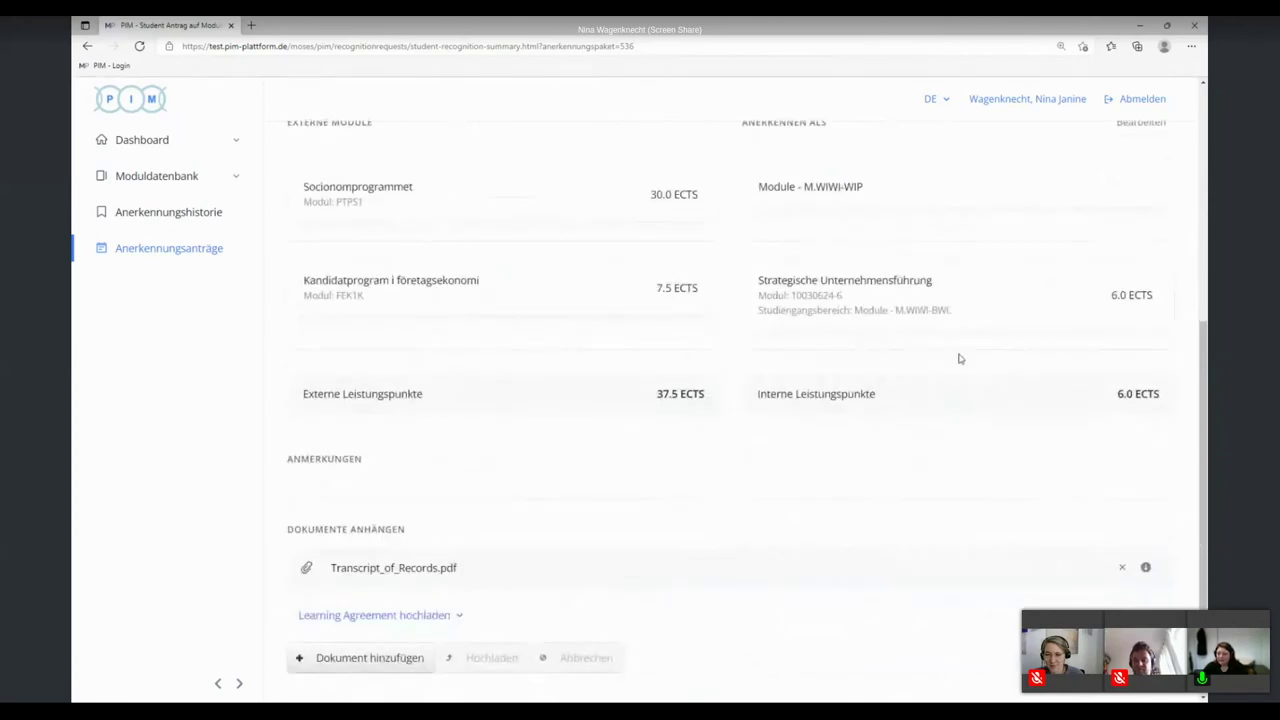
{"action": "scroll", "coordinate": [959, 374], "scroll_direction": "down", "scroll_amount": 2}
{"action": "scroll", "coordinate": [1042, 597], "scroll_direction": "up", "scroll_amount": 1}
{"action": "scroll", "coordinate": [735, 390], "scroll_direction": "down", "scroll_amount": 1}
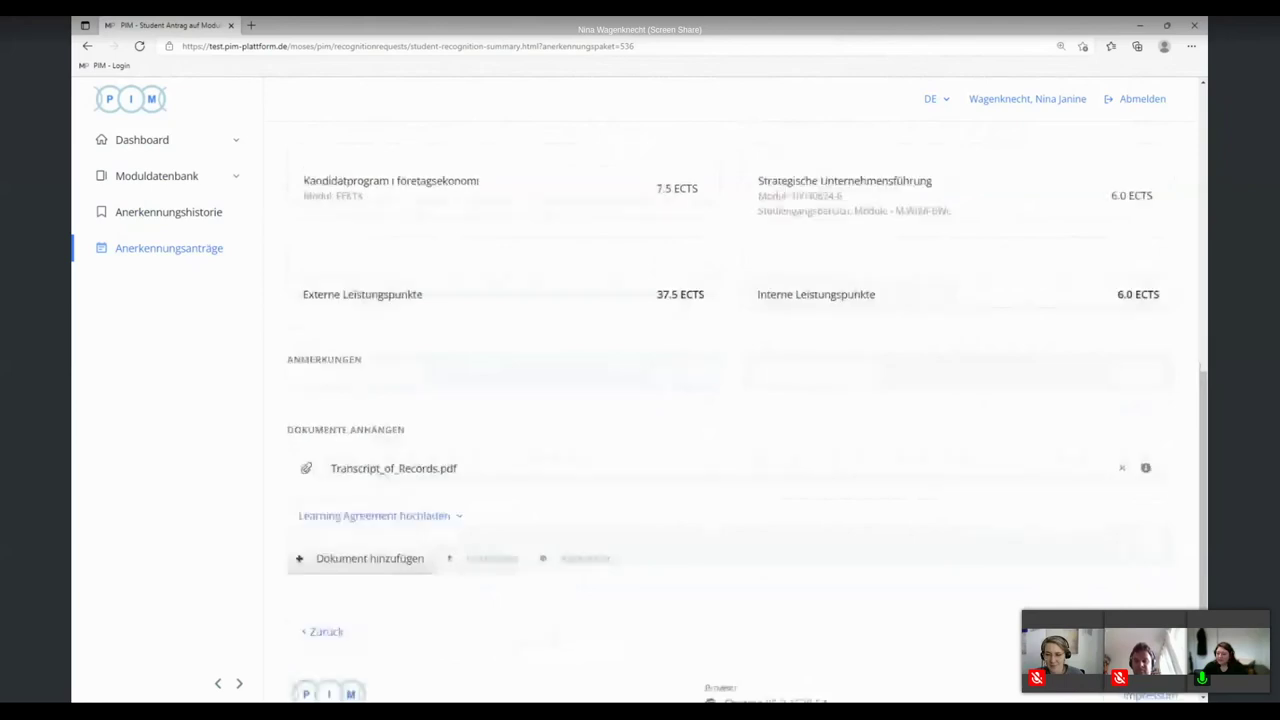
{"action": "left_click", "coordinate": [1139, 610]}
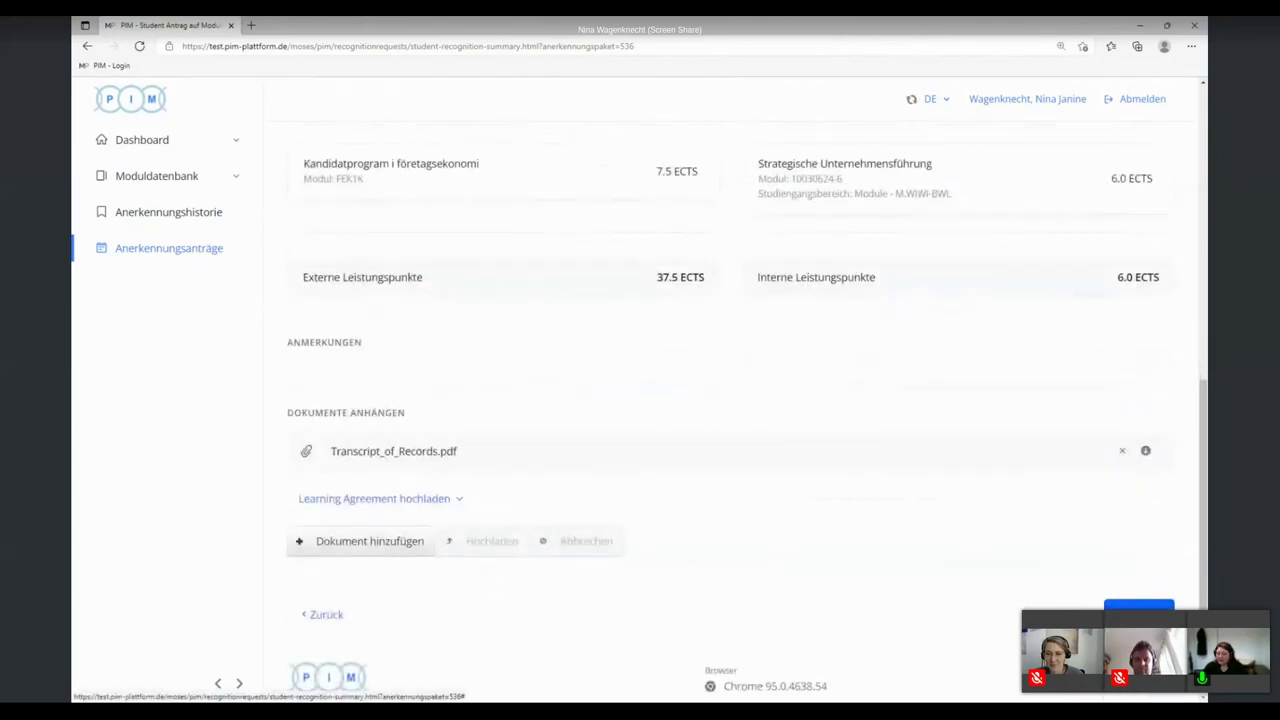
Check the submitted applications under Meine Anerkennungsanträge and reload the overview to examine their current status.
{"action": "scroll", "coordinate": [869, 499], "scroll_direction": "down", "scroll_amount": 1}
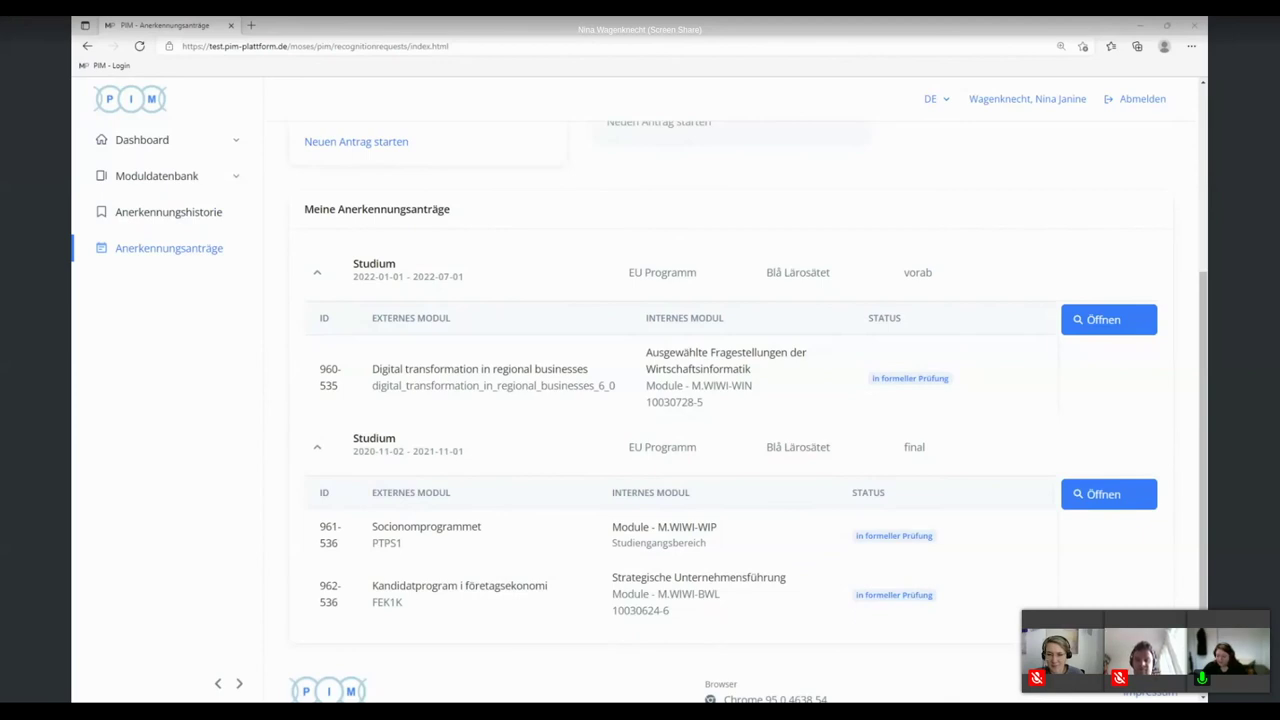
{"action": "left_click", "coordinate": [170, 259]}
{"action": "scroll", "coordinate": [906, 384], "scroll_direction": "down", "scroll_amount": 3}
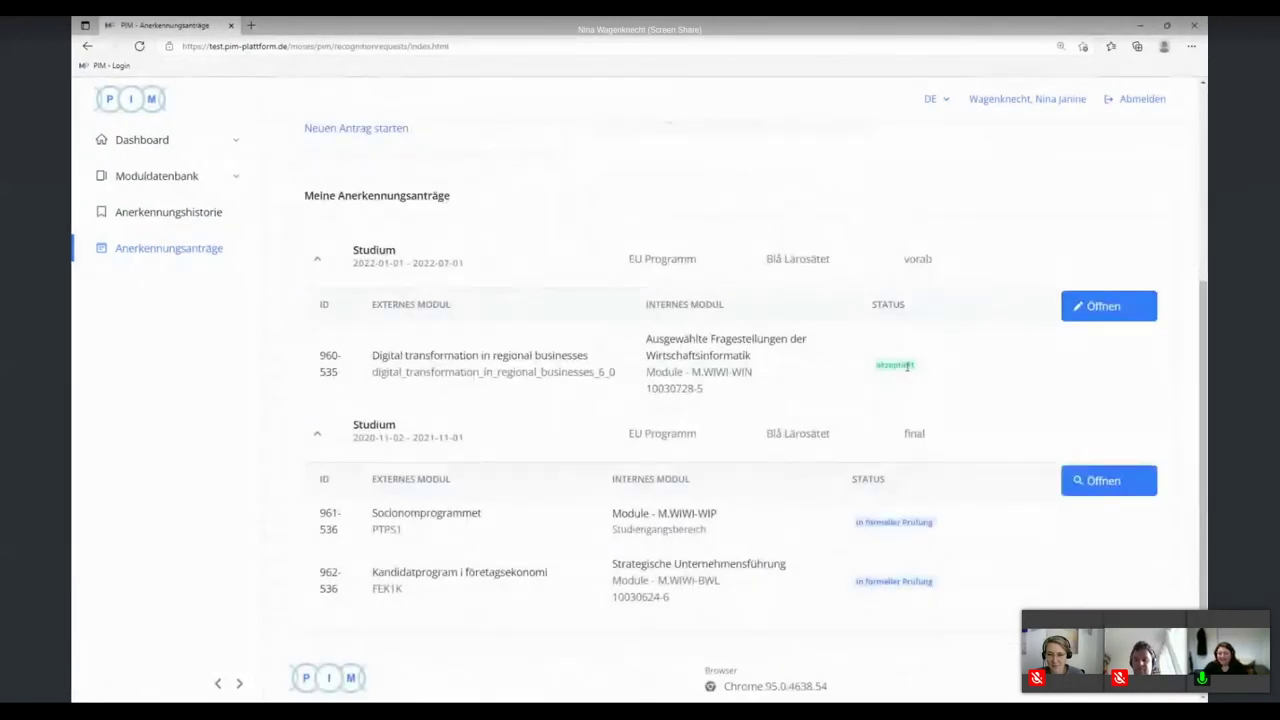